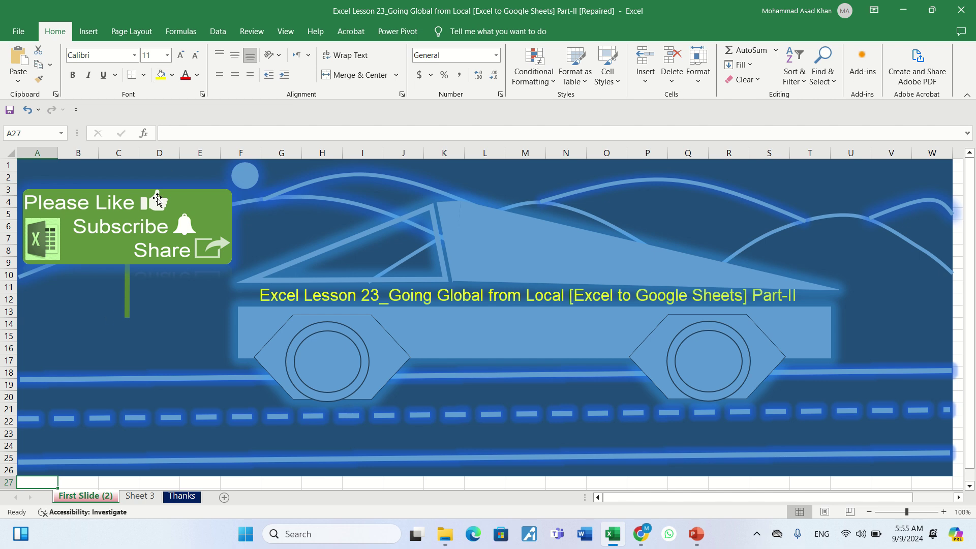
# Step: Compare Sheet 3 of the Excel workbook with the Summary sheet in Google Sheets, ending in Google Sheets
pyautogui.click(140, 496)
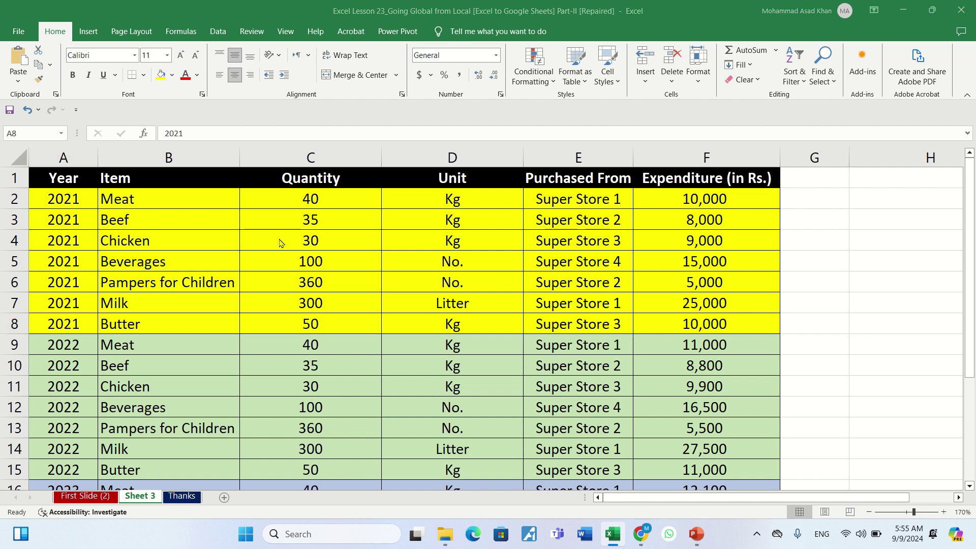
pyautogui.hotkey('alt', 'Tab')
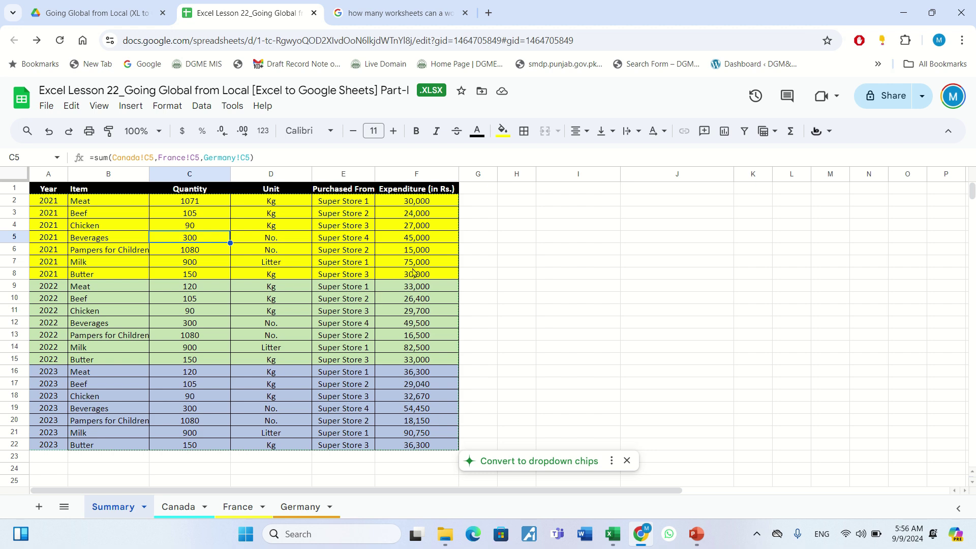
pyautogui.hotkey('alt', 'Tab')
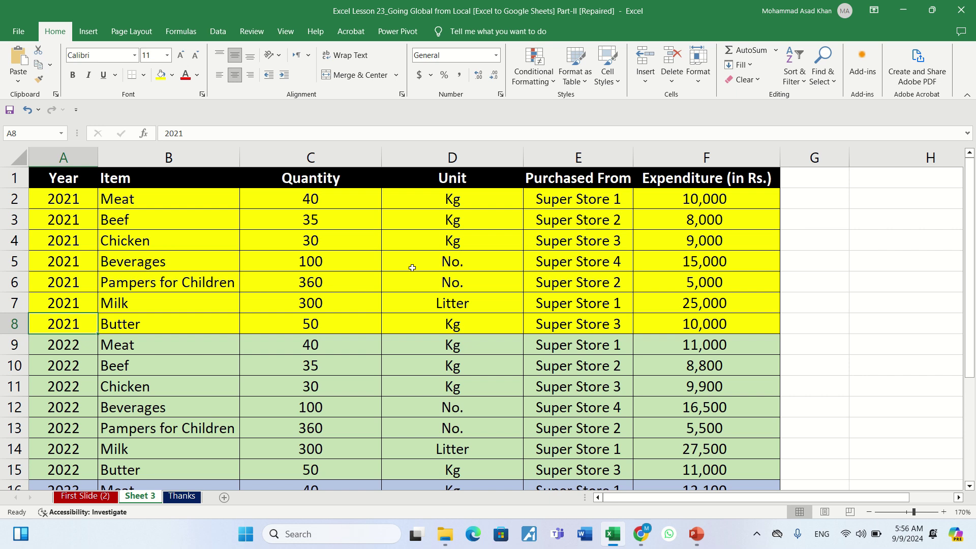
pyautogui.hotkey('alt', 'Tab')
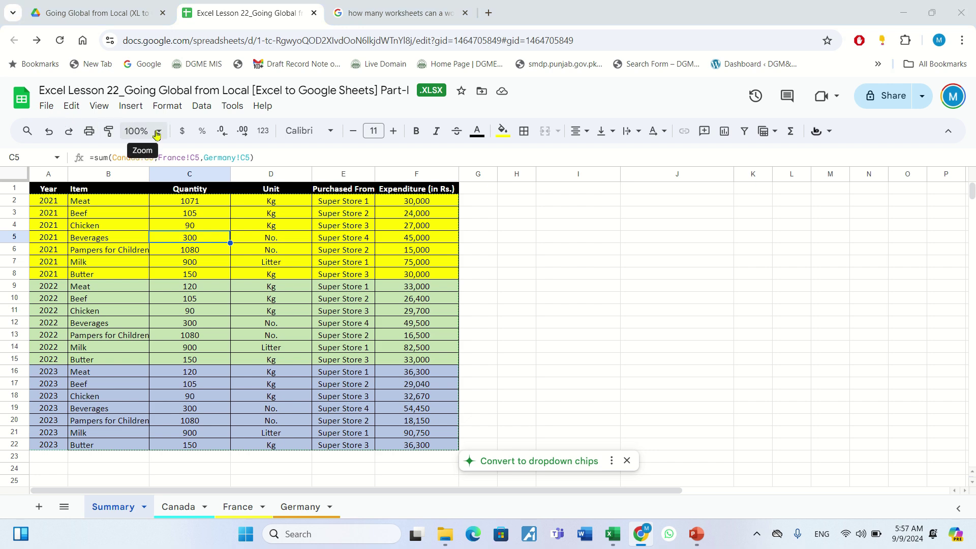
pyautogui.hotkey('alt', 'Tab')
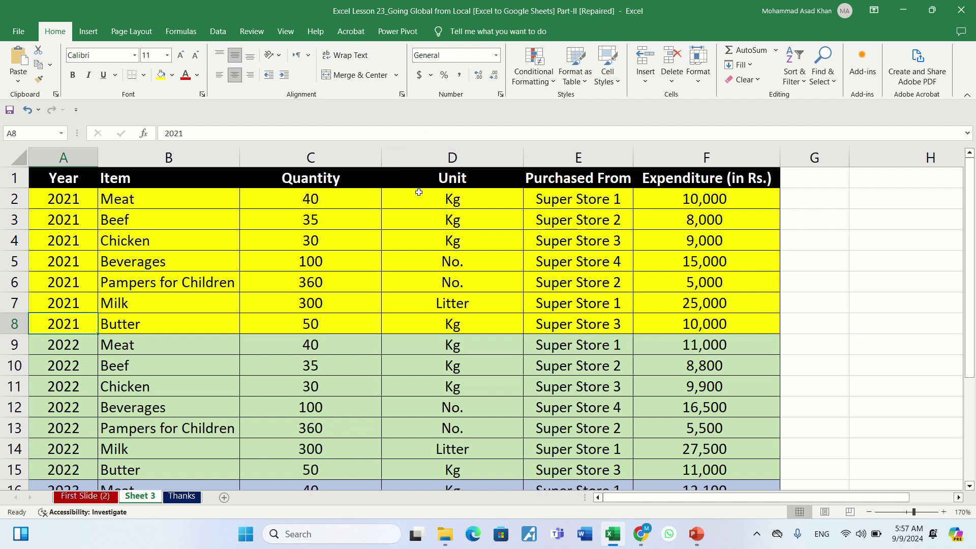
pyautogui.hotkey('alt', 'Tab')
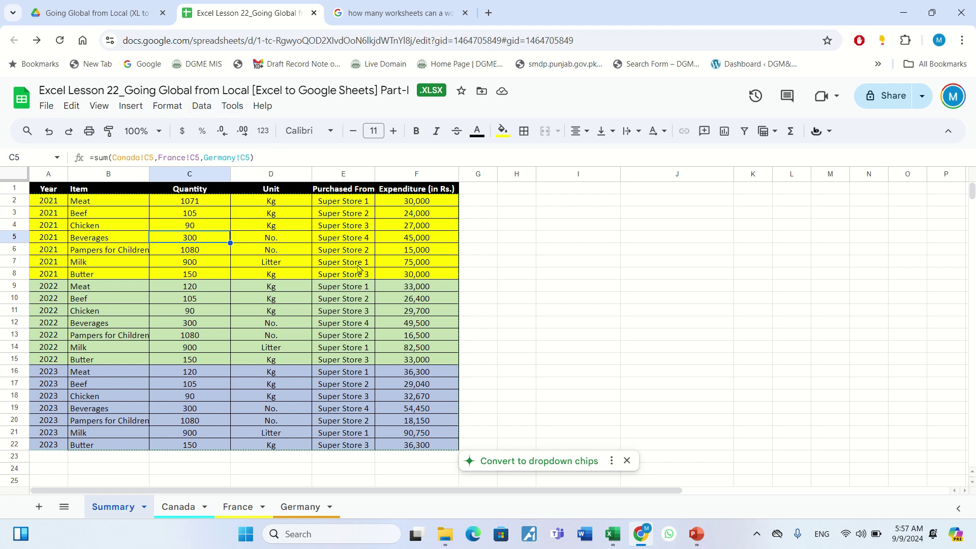
pyautogui.hotkey('alt', 'Tab')
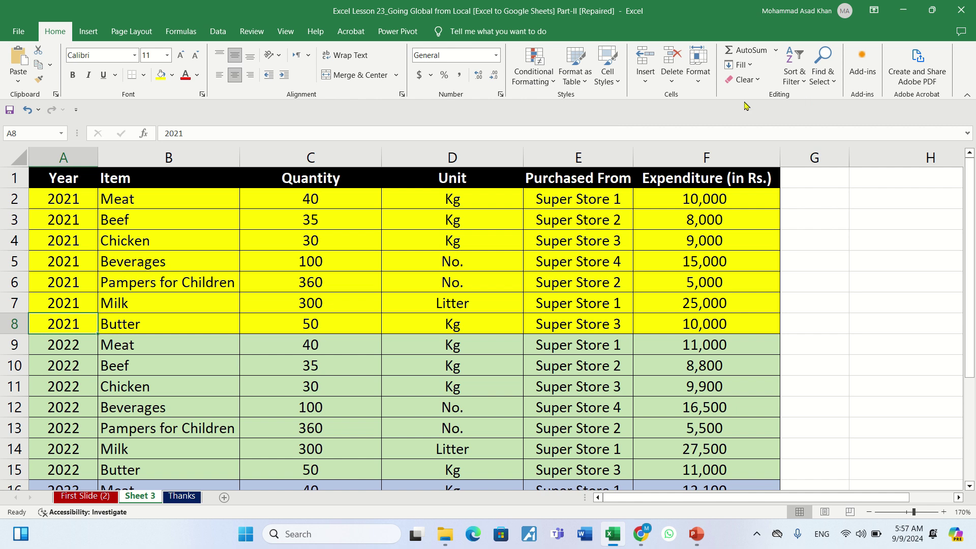
pyautogui.hotkey('alt', 'Tab')
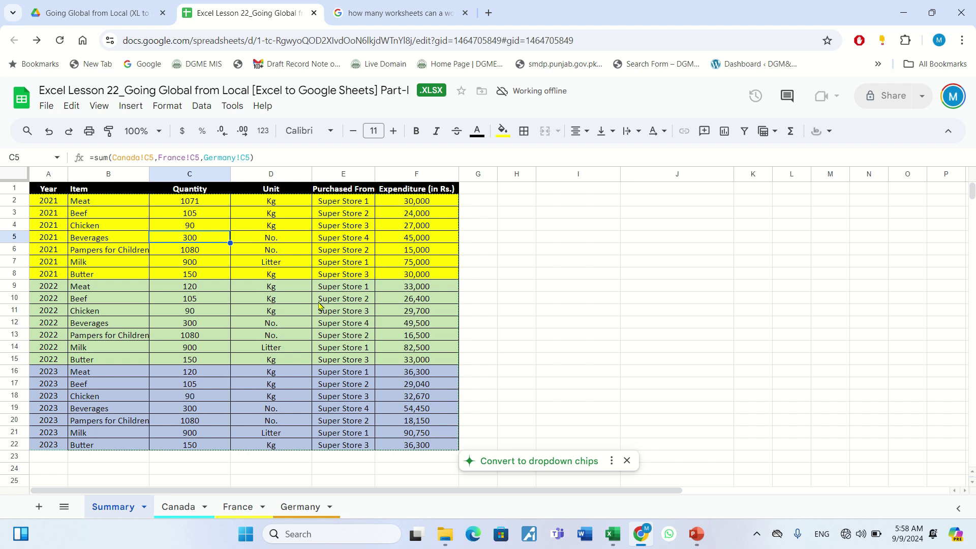
pyautogui.hotkey('alt', 'Tab')
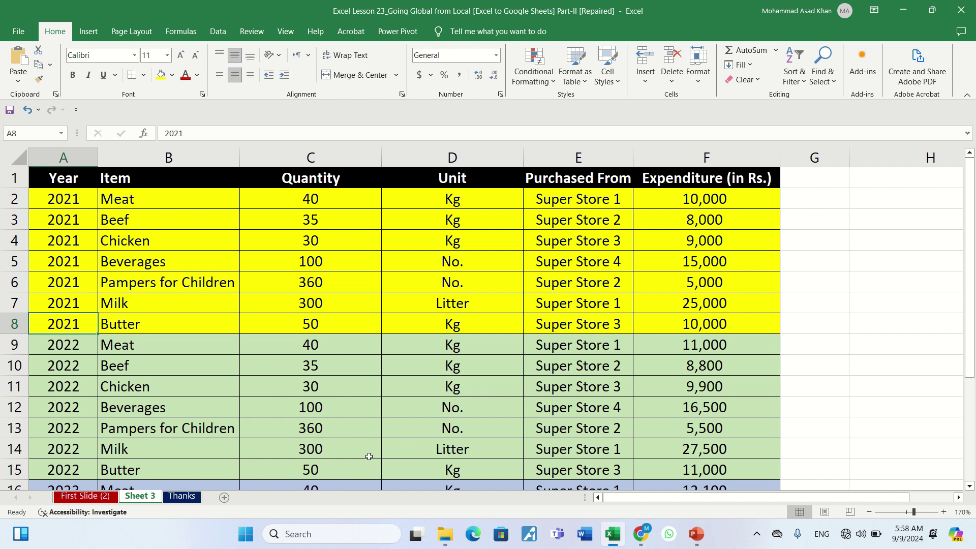
pyautogui.click(185, 497)
pyautogui.click(132, 499)
pyautogui.hotkey('alt', 'Tab')
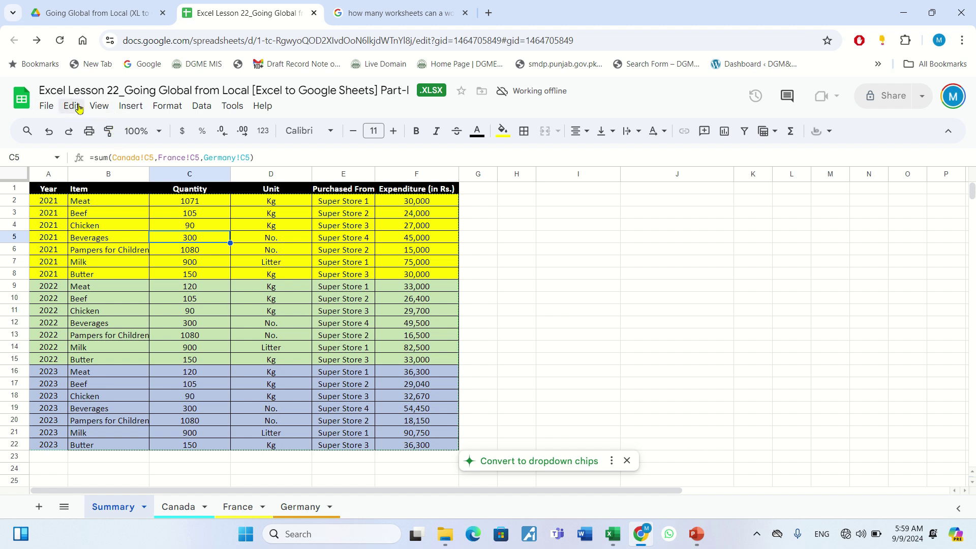
# Step: Examine the people with access and the general access setting in the file's options for sharing with others
pyautogui.click(47, 106)
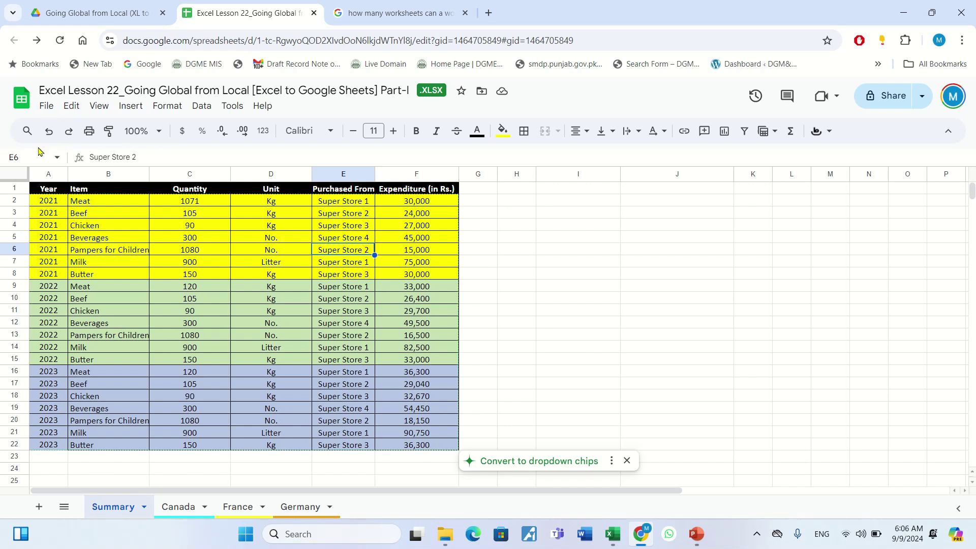
pyautogui.click(46, 107)
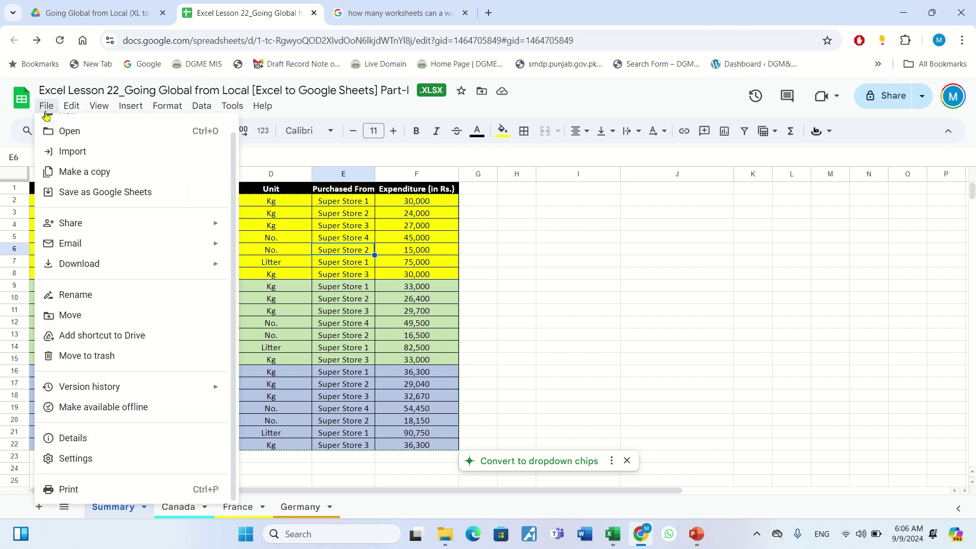
pyautogui.moveTo(139, 230)
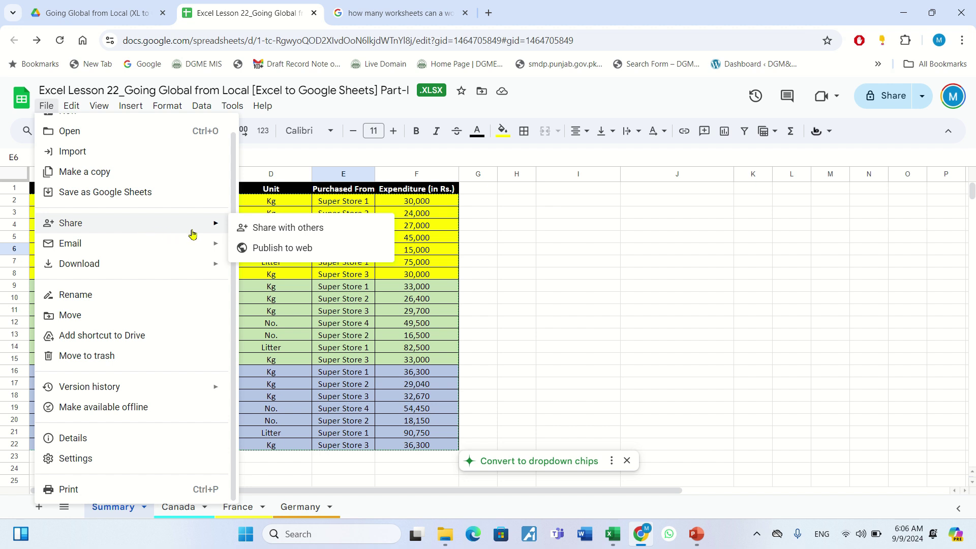
pyautogui.click(275, 232)
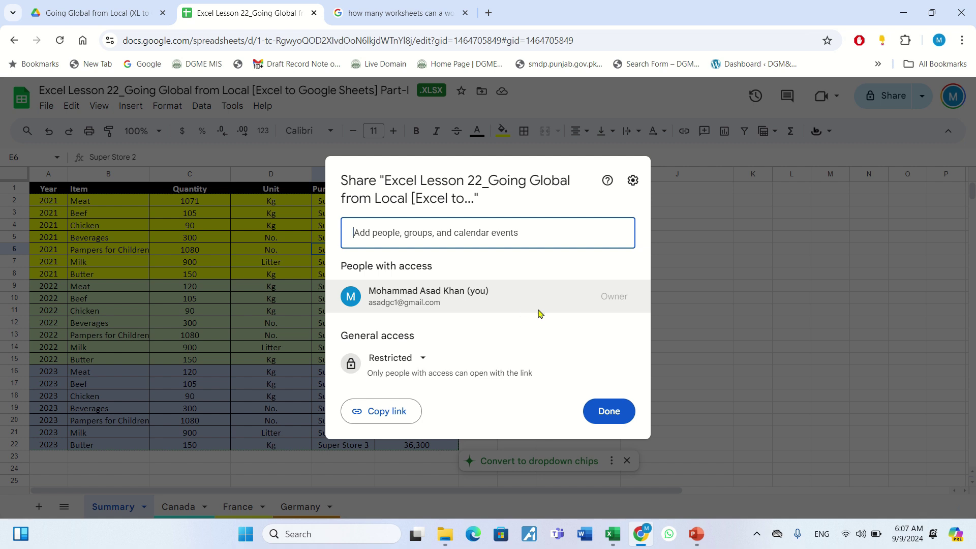
pyautogui.click(698, 254)
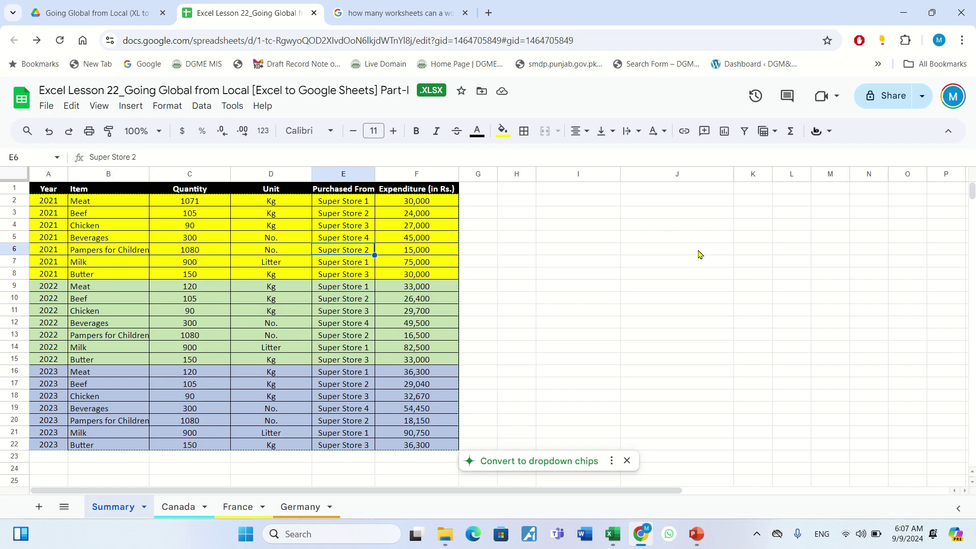
# Step: Review the file's email, download and version history commands and the Paste special options for cells
pyautogui.click(46, 107)
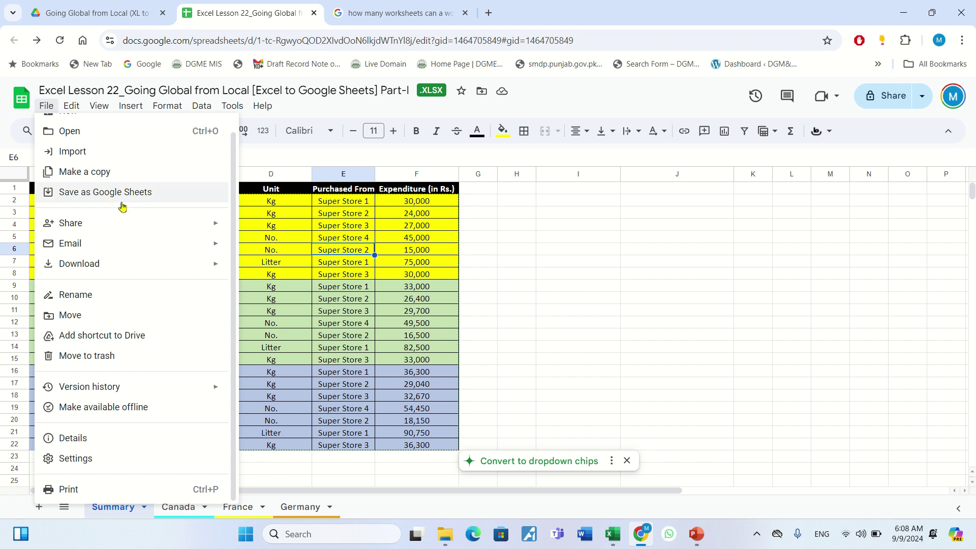
pyautogui.moveTo(101, 248)
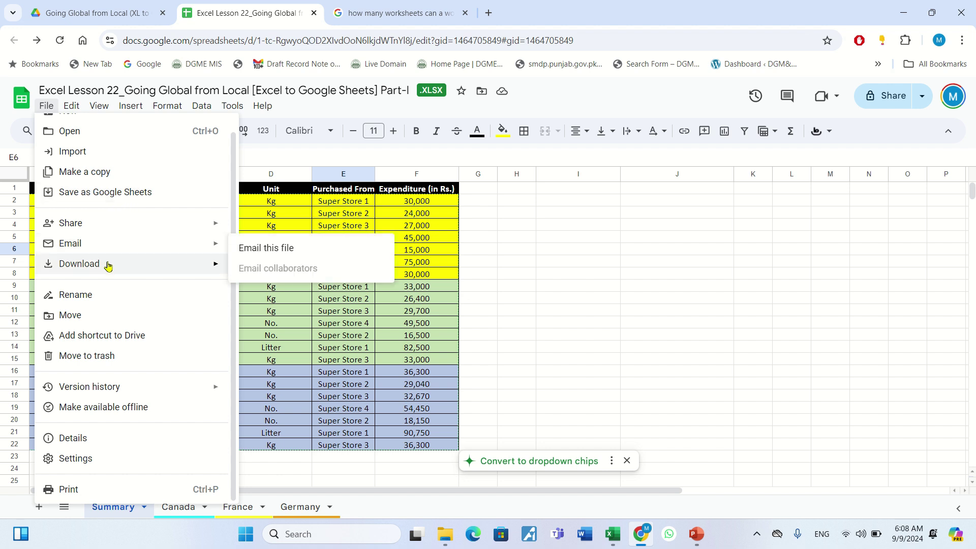
pyautogui.moveTo(108, 265)
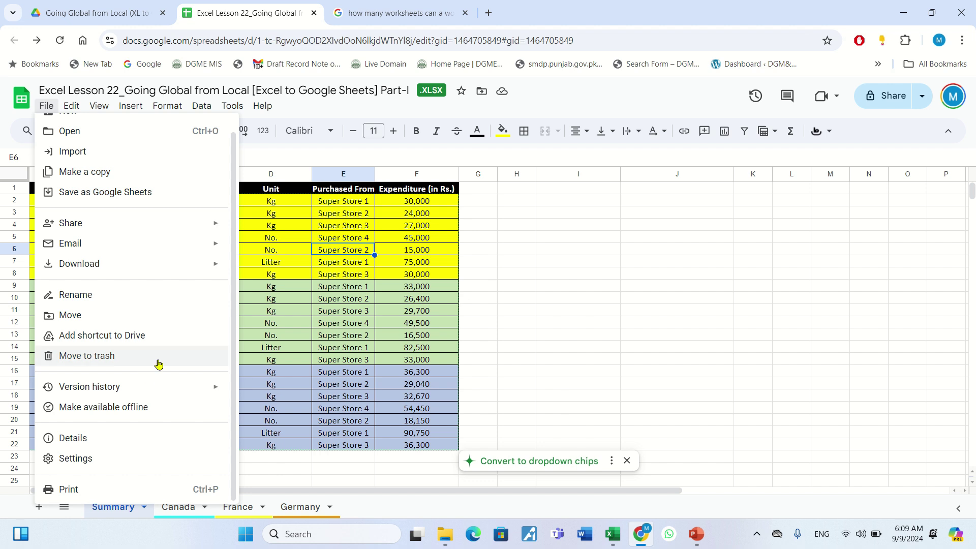
pyautogui.moveTo(151, 390)
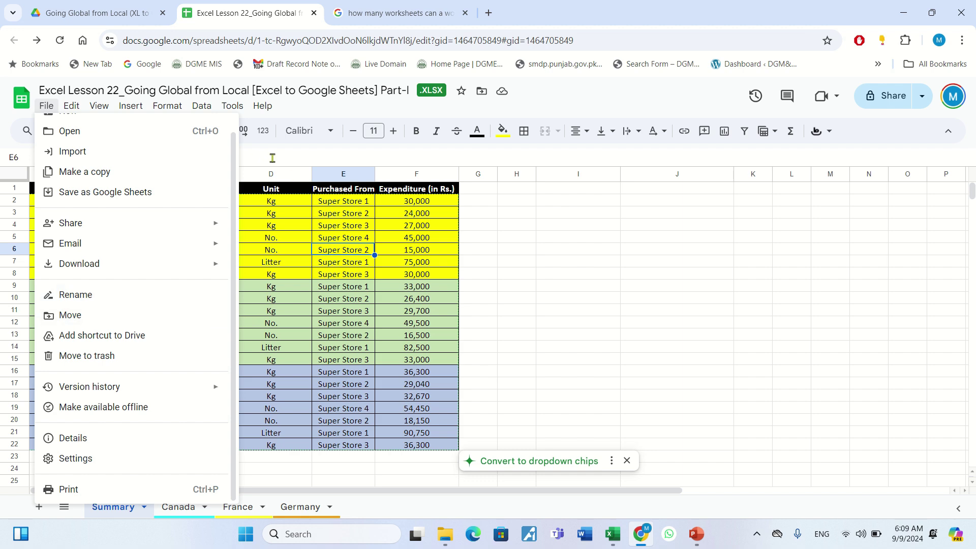
pyautogui.moveTo(77, 105)
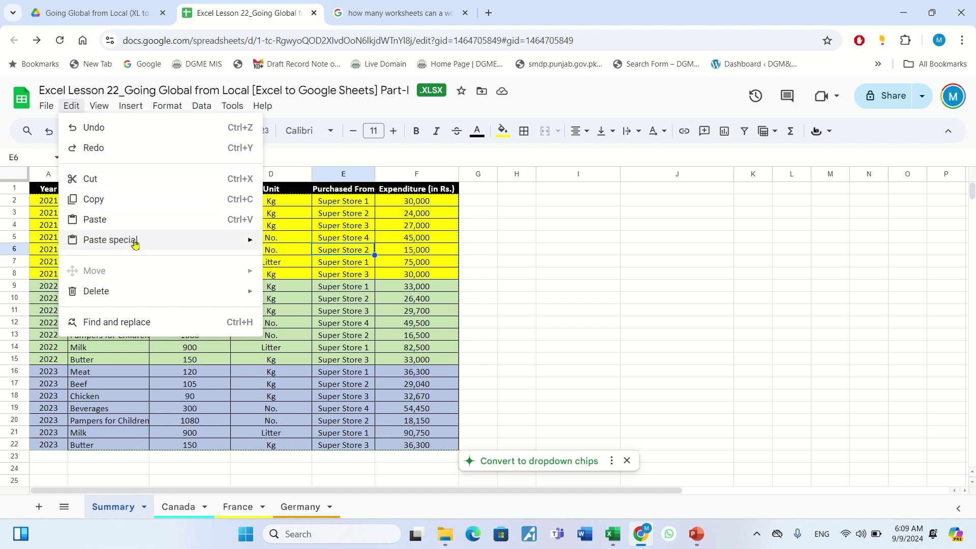
pyautogui.moveTo(134, 243)
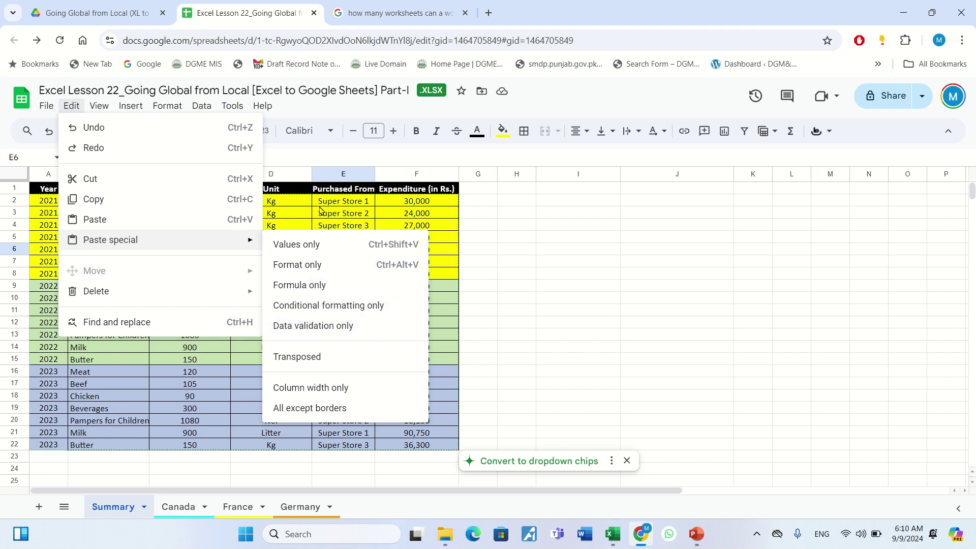
pyautogui.moveTo(199, 301)
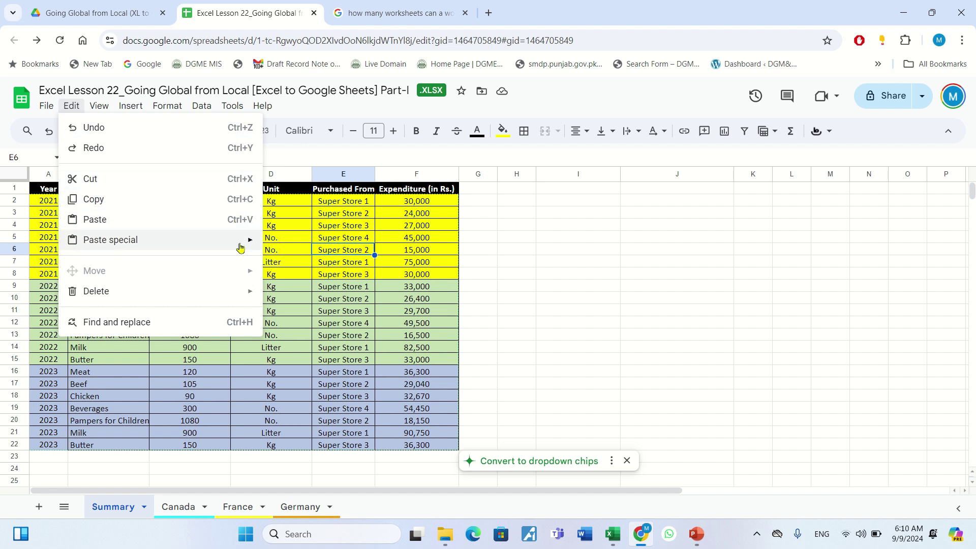
pyautogui.click(285, 276)
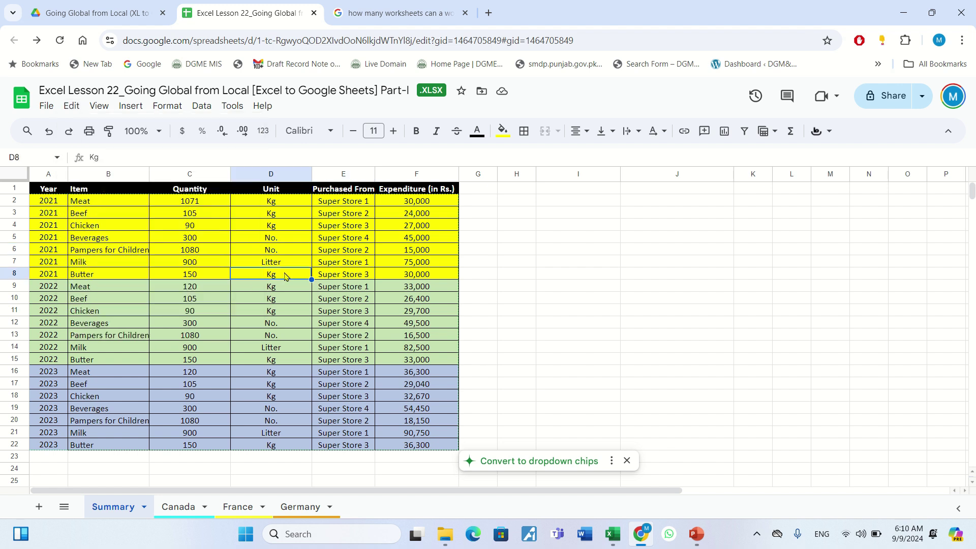
# Step: Freeze the first row of the Summary sheet
pyautogui.click(97, 107)
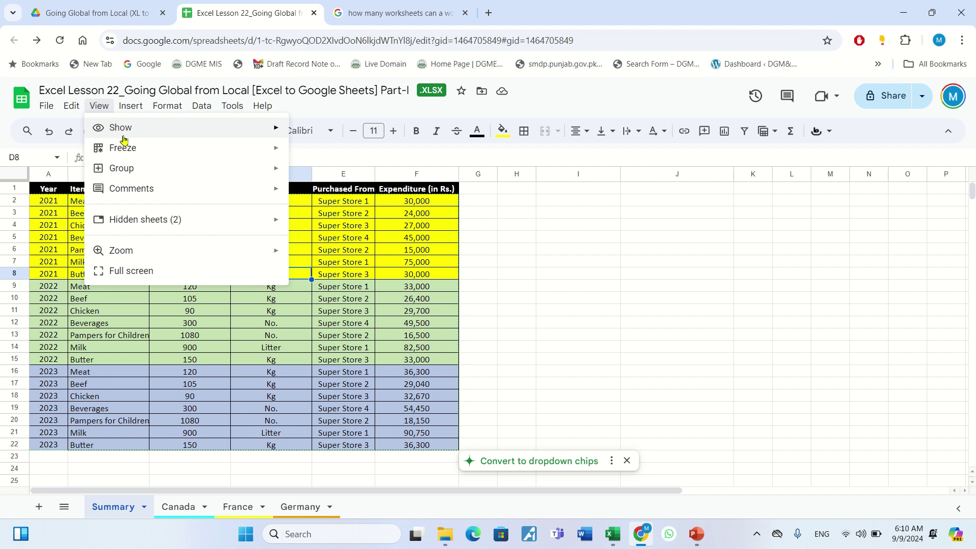
pyautogui.moveTo(144, 154)
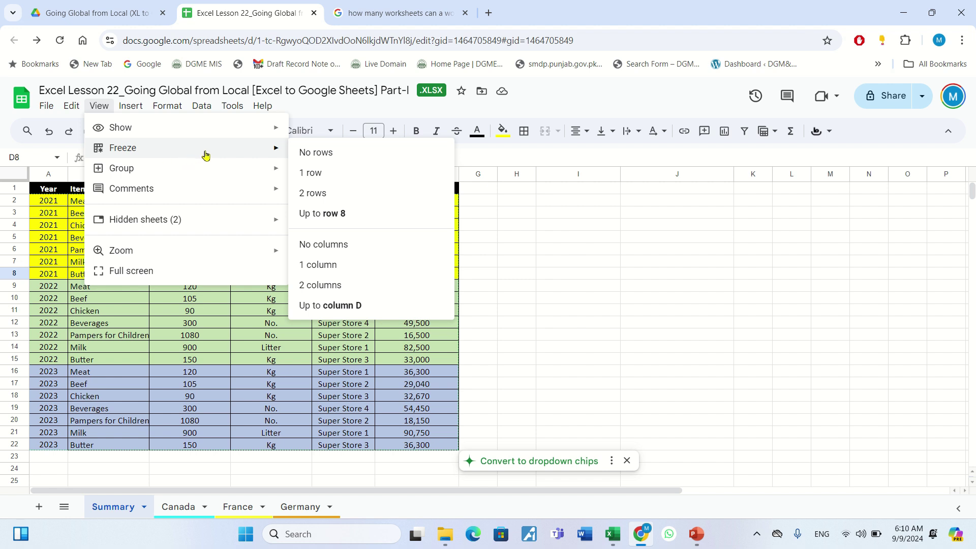
pyautogui.click(309, 174)
# Step: Check the frozen header row by moving down column D past the data and back up to cell D1
pyautogui.press('Down')
pyautogui.press('Down')
pyautogui.press('Down')
pyautogui.press('Down')
pyautogui.press('Down')
pyautogui.press('Down')
pyautogui.press('Down')
pyautogui.press('Down')
pyautogui.press('Down')
pyautogui.press('Down')
pyautogui.press('Down')
pyautogui.press('Down')
pyautogui.press('Down')
pyautogui.press('Down')
pyautogui.press('Down')
pyautogui.press('Down')
pyautogui.press('Down')
pyautogui.press('Down')
pyautogui.press('Down')
pyautogui.press('Down')
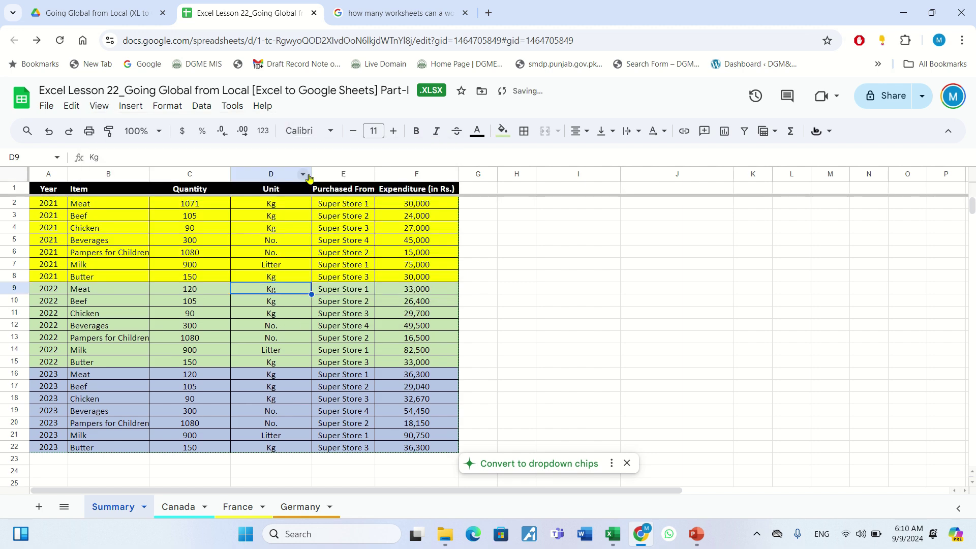
pyautogui.press('Up')
pyautogui.press('Up')
pyautogui.press('Up')
pyautogui.press('Up')
pyautogui.press('Up')
pyautogui.press('Up')
pyautogui.press('Up')
pyautogui.press('Up')
pyautogui.press('Up')
pyautogui.press('Up')
pyautogui.press('Up')
pyautogui.press('Up')
pyautogui.press('Up')
pyautogui.press('Up')
pyautogui.press('Up')
pyautogui.press('Up')
pyautogui.press('Up')
pyautogui.press('Up')
pyautogui.press('Up')
pyautogui.press('Up')
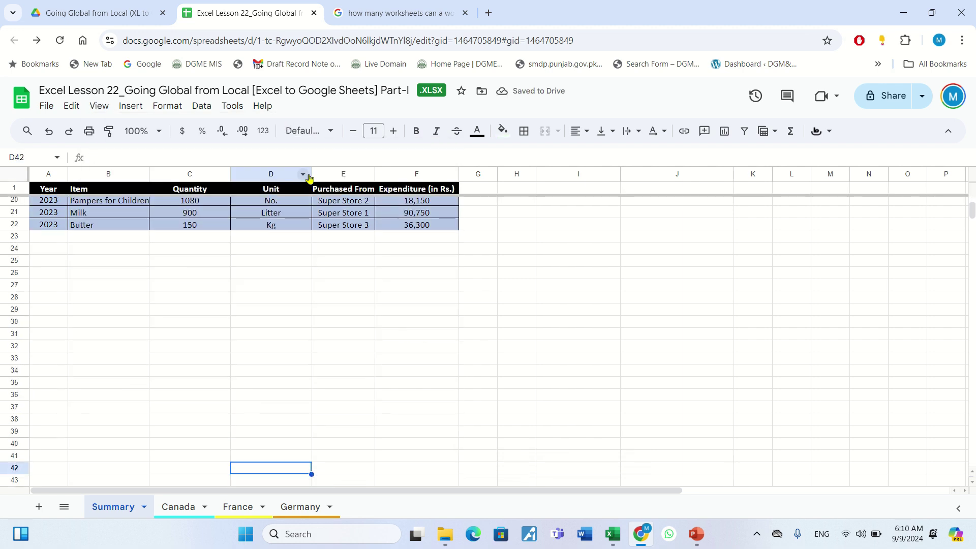
pyautogui.press('Up')
pyautogui.press('Up')
pyautogui.press('Up')
pyautogui.press('Up')
pyautogui.press('Up')
pyautogui.press('Up')
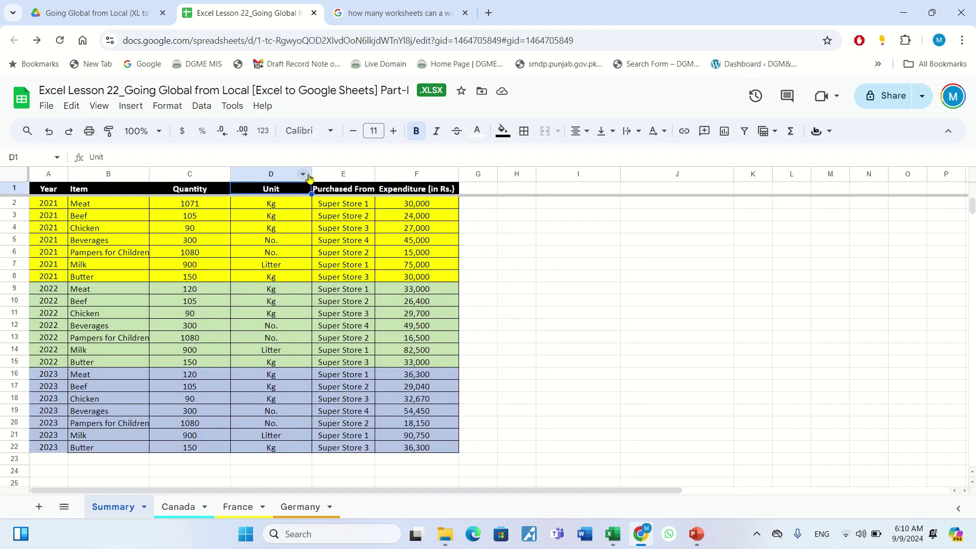
pyautogui.click(98, 113)
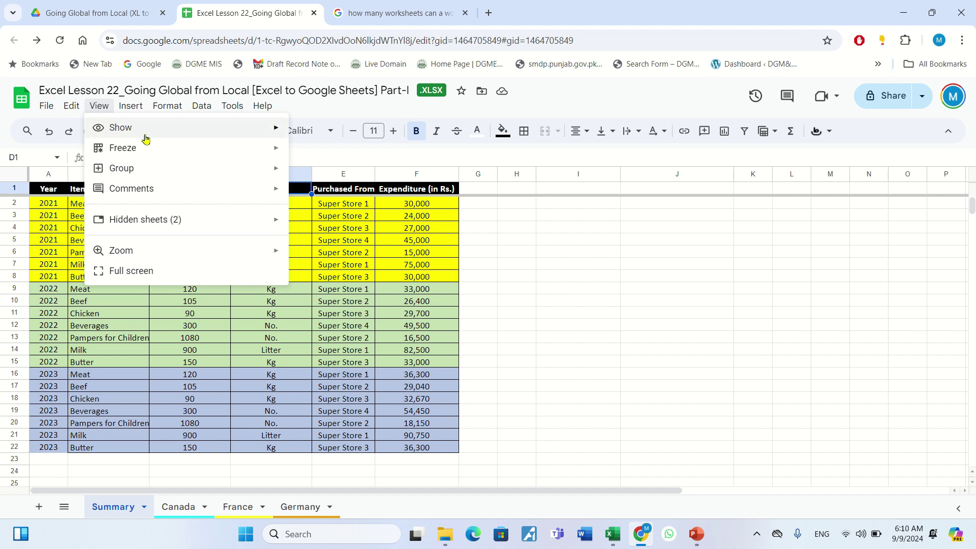
pyautogui.moveTo(222, 149)
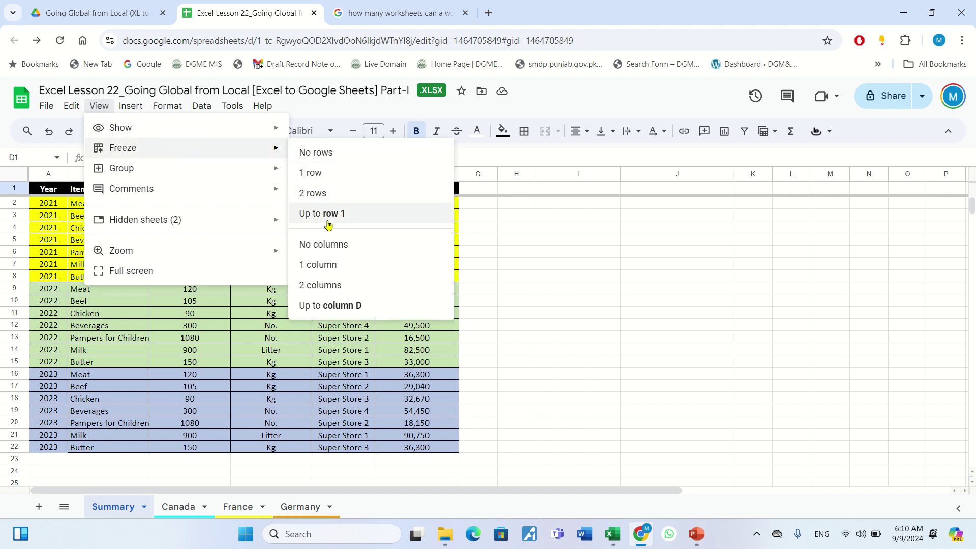
pyautogui.click(56, 204)
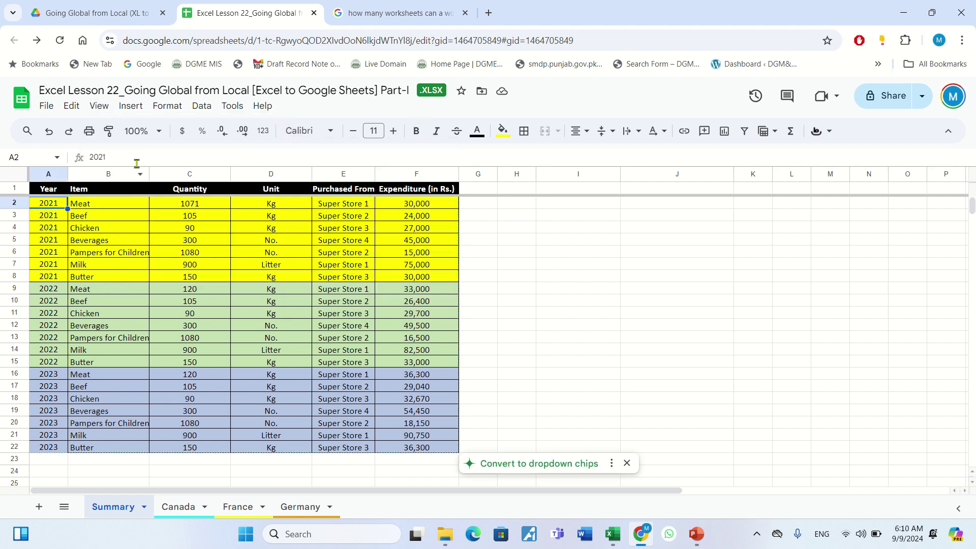
# Step: Freeze the first column of the Summary sheet, starting from the Year header cell A1
pyautogui.click(53, 191)
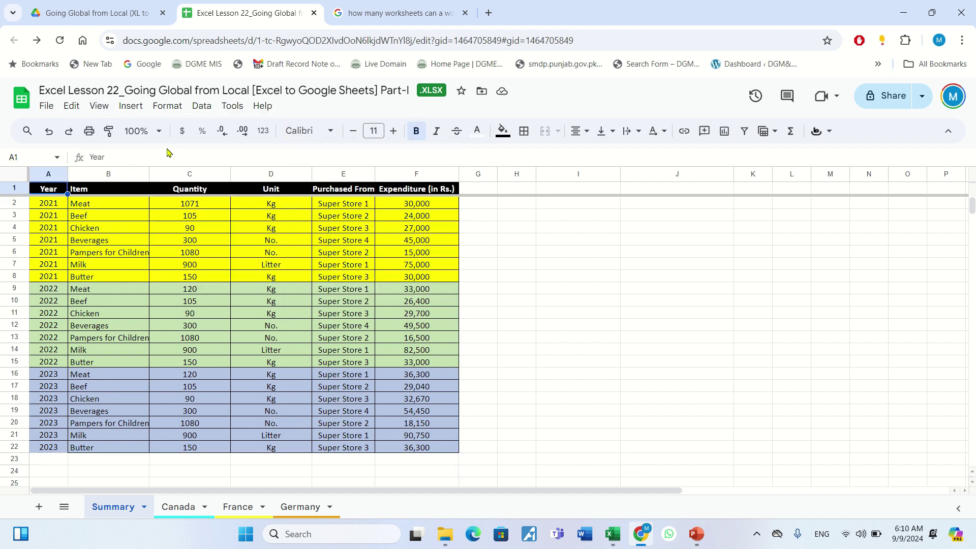
pyautogui.click(99, 106)
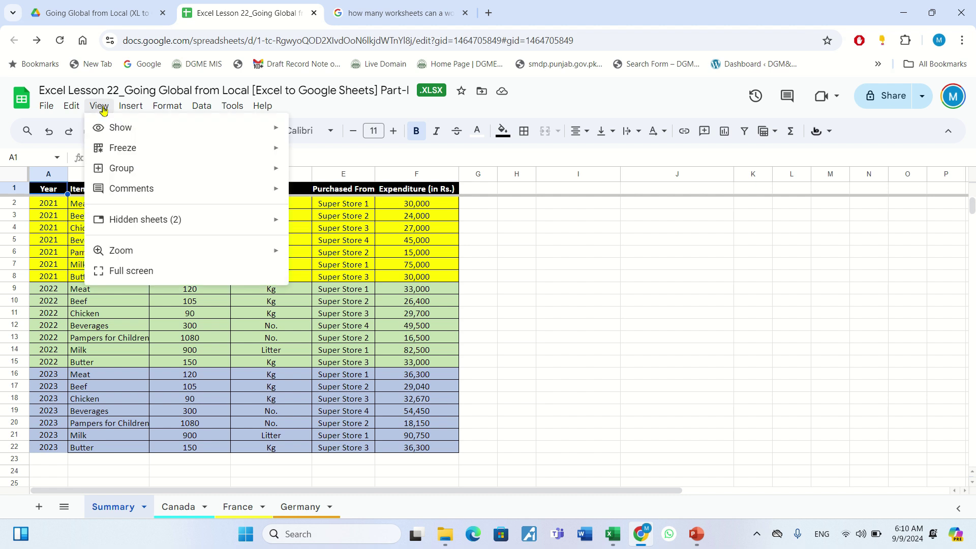
pyautogui.moveTo(198, 159)
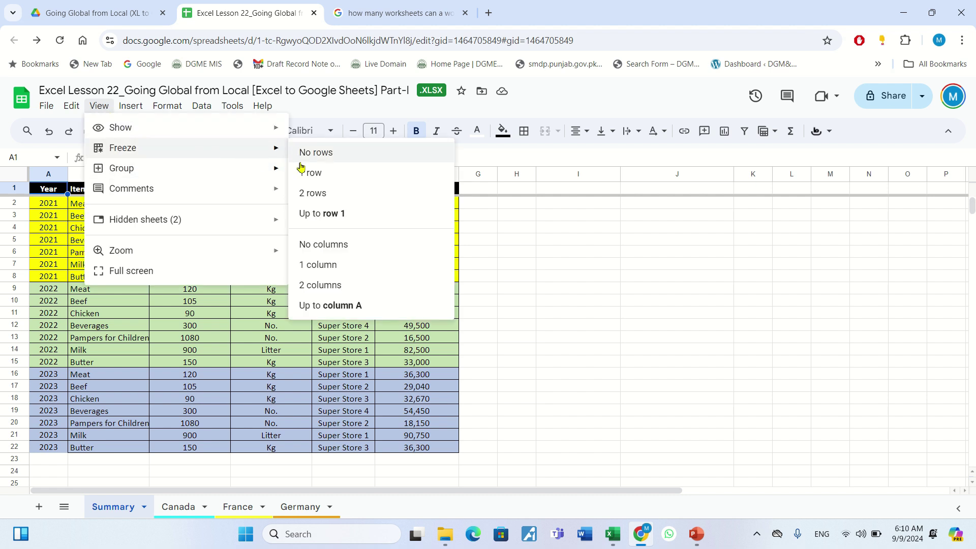
pyautogui.click(331, 265)
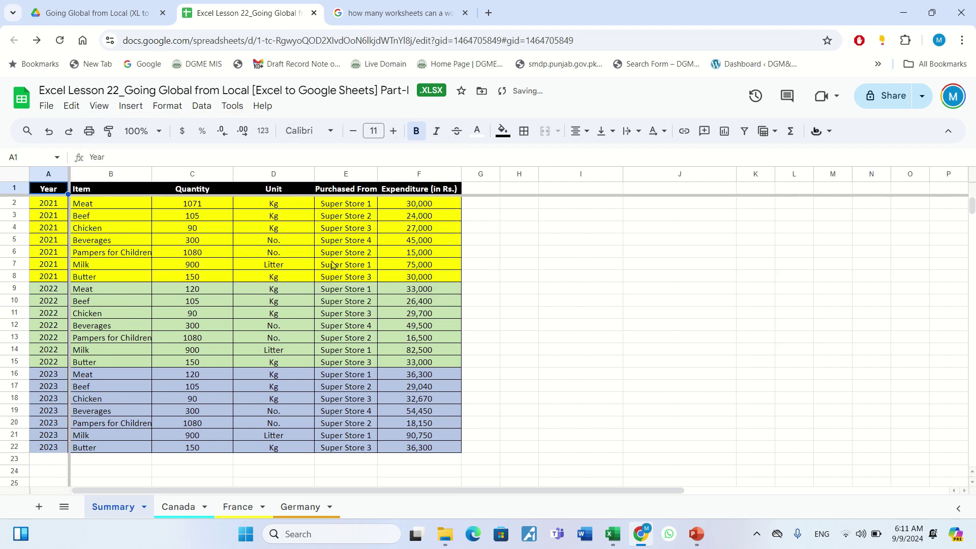
# Step: Check the frozen Year column by moving along row 1 to column V and back to column A
pyautogui.press('Right')
pyautogui.press('Right')
pyautogui.press('Right')
pyautogui.press('Right')
pyautogui.press('Right')
pyautogui.press('Right')
pyautogui.press('Right')
pyautogui.press('Right')
pyautogui.press('Right')
pyautogui.press('Right')
pyautogui.press('Right')
pyautogui.press('Right')
pyautogui.press('Right')
pyautogui.press('Right')
pyautogui.press('Right')
pyautogui.press('Right')
pyautogui.press('Right')
pyautogui.press('Right')
pyautogui.press('Right')
pyautogui.press('Right')
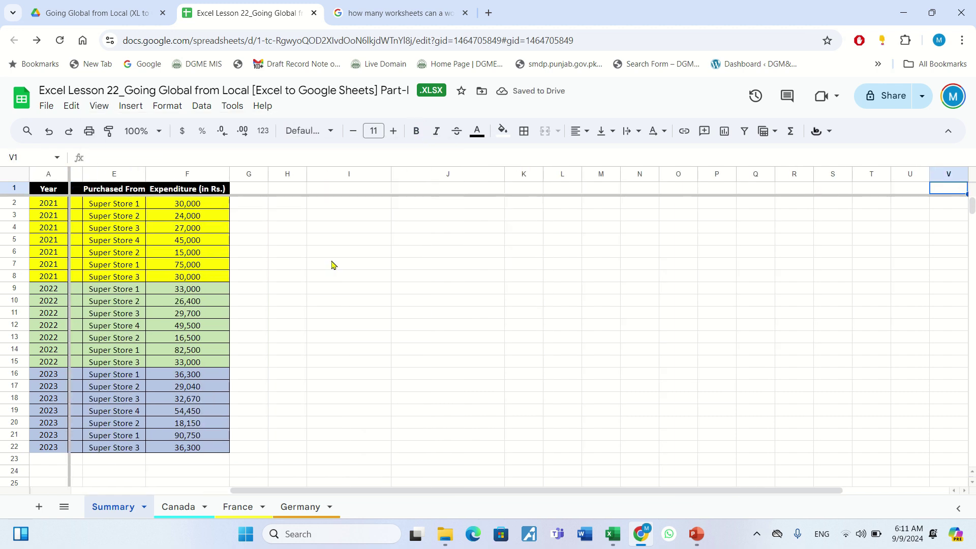
pyautogui.press('Left')
pyautogui.press('Left')
pyautogui.press('Left')
pyautogui.press('Left')
pyautogui.press('Left')
pyautogui.press('Left')
pyautogui.press('Left')
pyautogui.press('Left')
pyautogui.press('Left')
pyautogui.press('Left')
pyautogui.press('Left')
pyautogui.press('Left')
pyautogui.press('Left')
pyautogui.press('Left')
pyautogui.press('Left')
pyautogui.press('Left')
pyautogui.press('Left')
pyautogui.press('Left')
pyautogui.press('Left')
pyautogui.press('Left')
# Step: Check the frozen header row by moving down column A to row 35 and back up, ending at cell B3
pyautogui.press('Down')
pyautogui.press('Down')
pyautogui.press('Down')
pyautogui.press('Down')
pyautogui.press('Down')
pyautogui.press('Down')
pyautogui.press('Down')
pyautogui.press('Down')
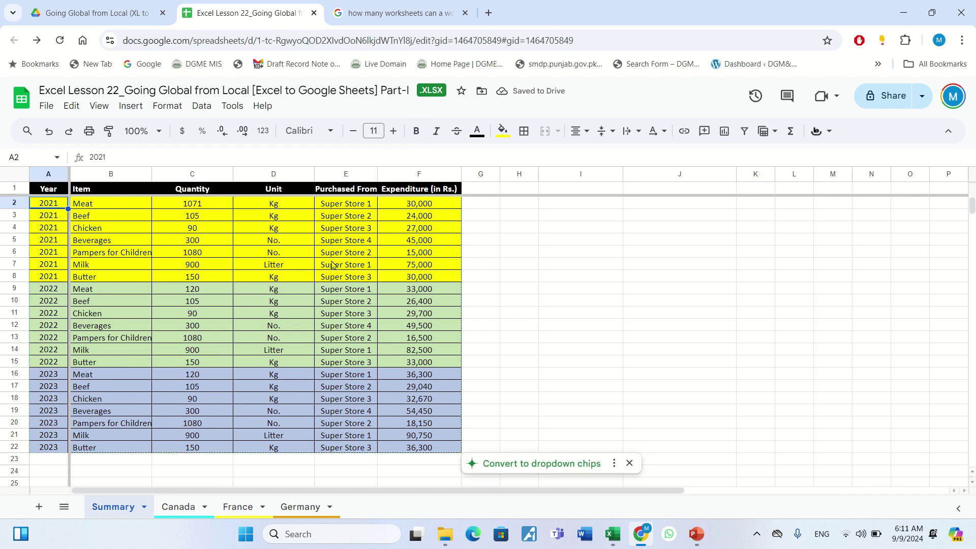
pyautogui.press('Down')
pyautogui.press('Down')
pyautogui.press('Down')
pyautogui.press('Down')
pyautogui.press('Down')
pyautogui.press('Down')
pyautogui.press('Down')
pyautogui.press('Down')
pyautogui.press('Down')
pyautogui.press('Down')
pyautogui.press('Down')
pyautogui.press('Down')
pyautogui.press('Down')
pyautogui.press('Down')
pyautogui.press('Down')
pyautogui.press('Down')
pyautogui.press('Down')
pyautogui.press('Down')
pyautogui.press('Down')
pyautogui.press('Down')
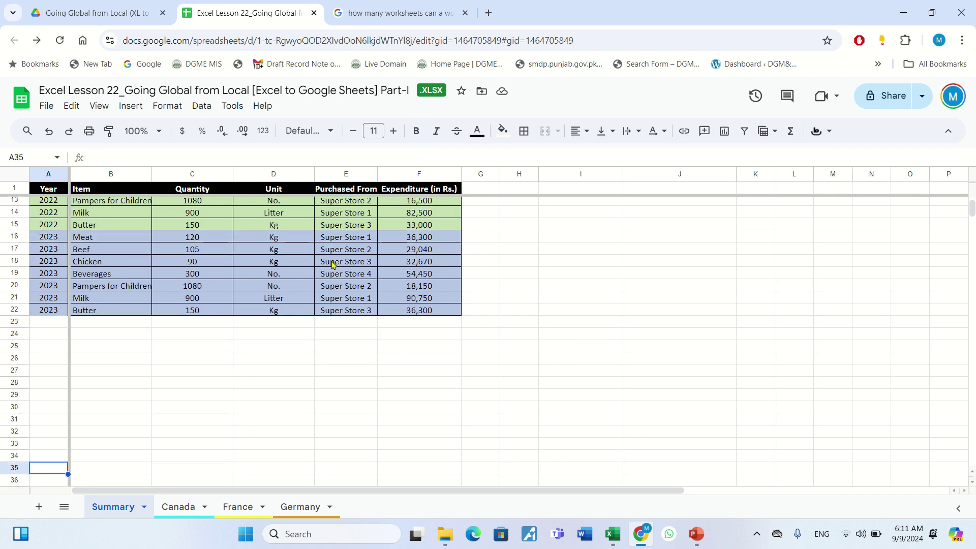
pyautogui.press('Up')
pyautogui.press('Up')
pyautogui.press('Up')
pyautogui.press('Up')
pyautogui.press('Up')
pyautogui.press('Up')
pyautogui.press('Up')
pyautogui.press('Up')
pyautogui.press('Up')
pyautogui.press('Up')
pyautogui.press('Up')
pyautogui.press('Up')
pyautogui.press('Up')
pyautogui.press('Up')
pyautogui.press('Up')
pyautogui.press('Up')
pyautogui.press('Up')
pyautogui.press('Up')
pyautogui.press('Up')
pyautogui.press('Up')
pyautogui.press('Up')
pyautogui.press('Up')
pyautogui.press('Up')
pyautogui.press('Up')
pyautogui.press('Up')
pyautogui.press('Up')
pyautogui.press('Up')
pyautogui.press('Up')
pyautogui.press('Up')
pyautogui.press('Up')
pyautogui.press('Up')
pyautogui.press('Up')
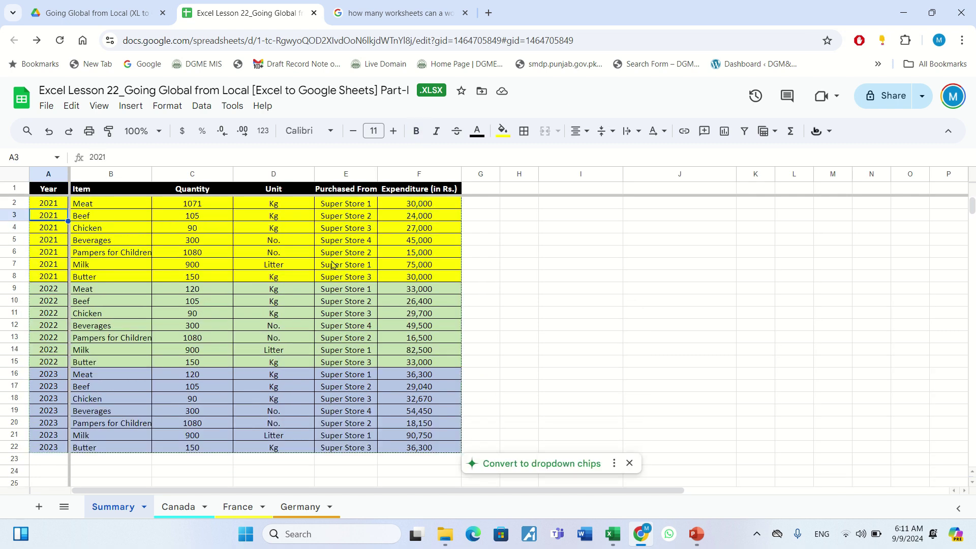
pyautogui.press('Right')
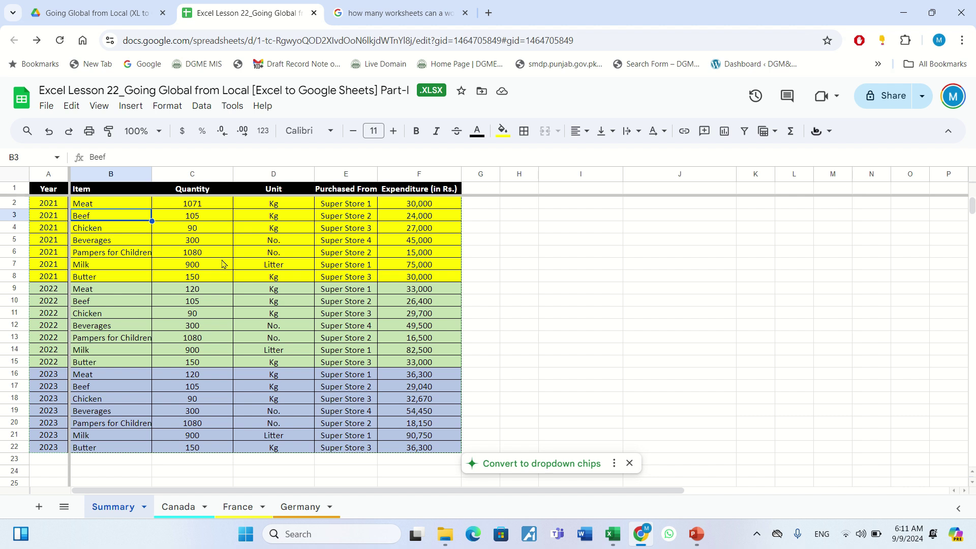
# Step: Review the show, group, comments and hidden sheets view options, and set the sheet's zoom to 150%
pyautogui.click(95, 107)
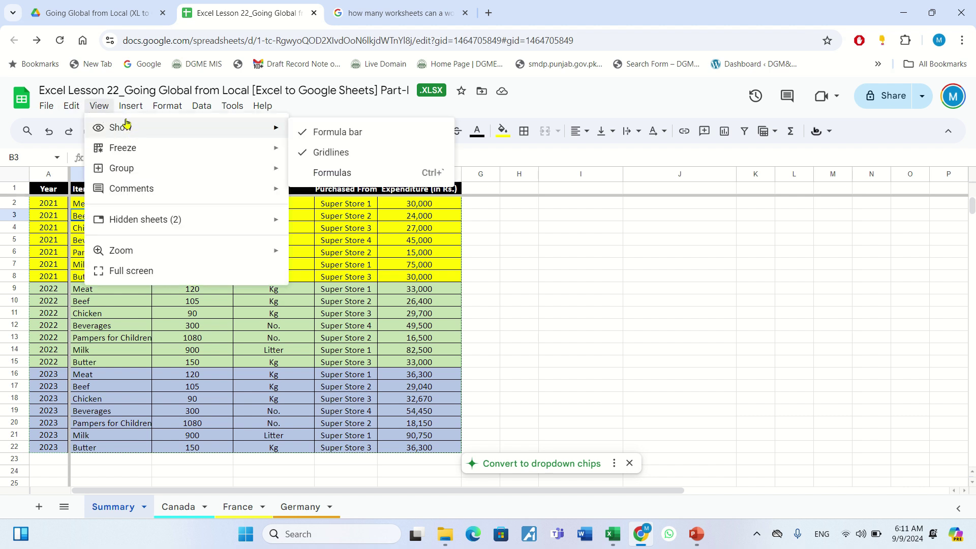
pyautogui.moveTo(154, 170)
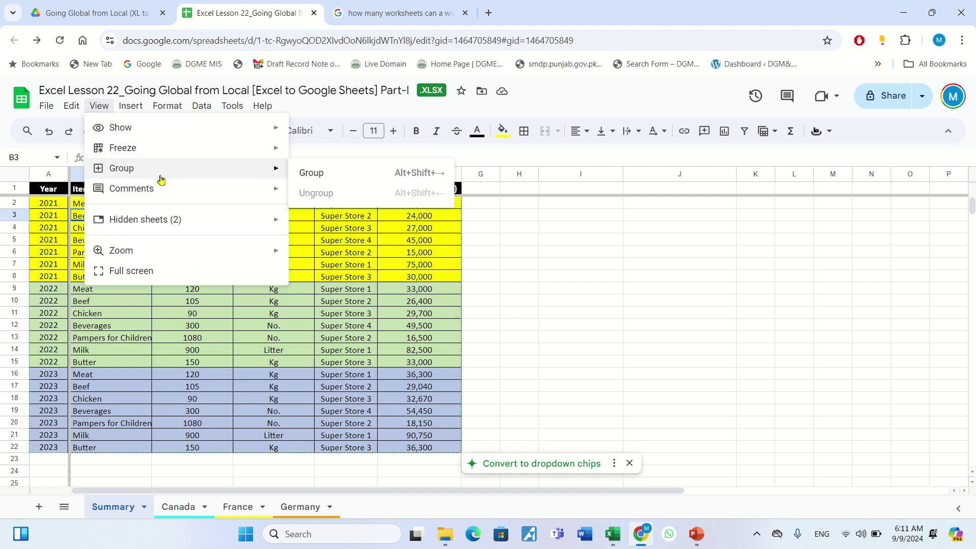
pyautogui.moveTo(165, 185)
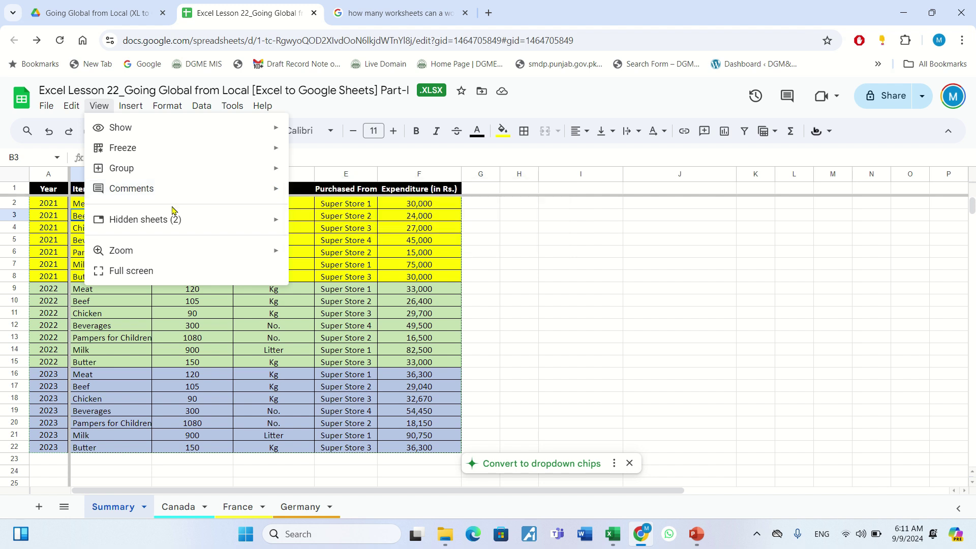
pyautogui.moveTo(173, 224)
pyautogui.moveTo(163, 254)
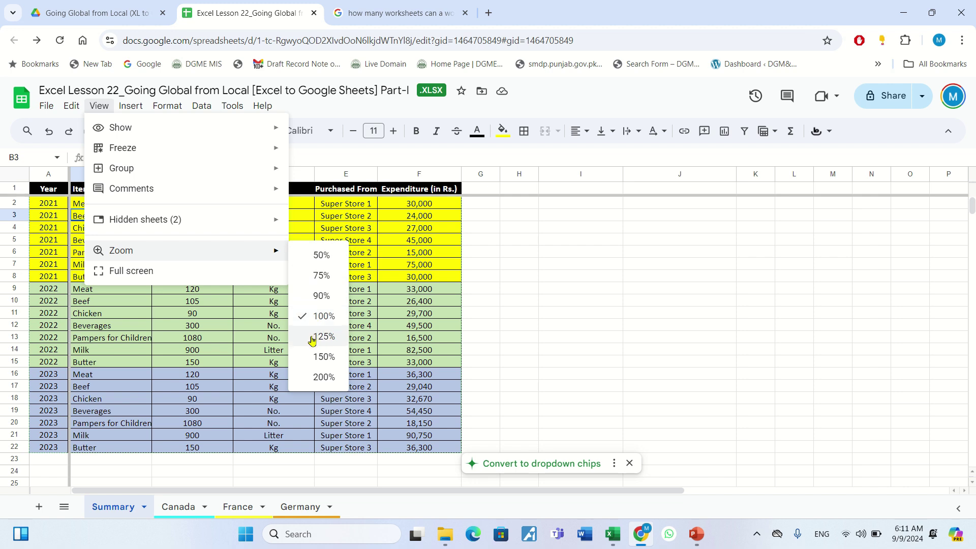
pyautogui.click(312, 358)
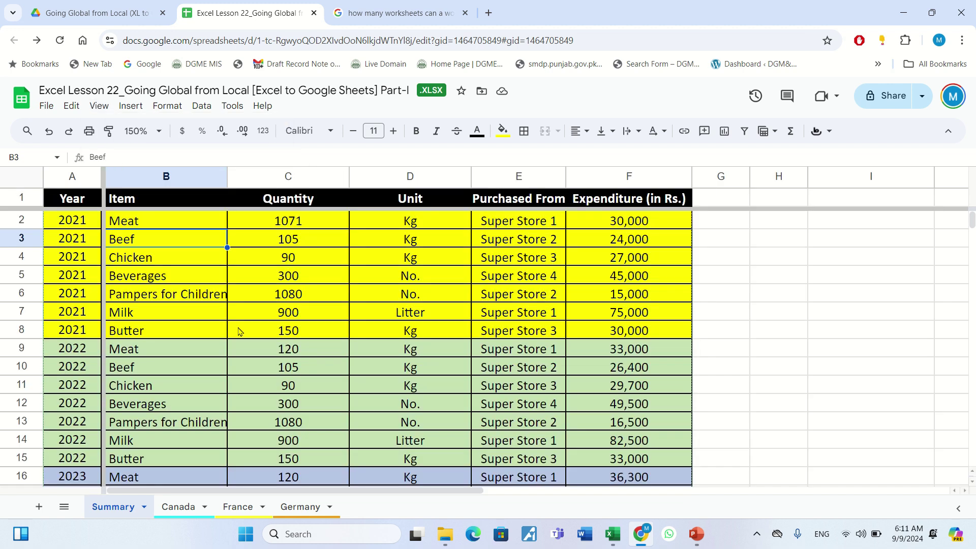
# Step: Create a pivot table from Summary!A1:F22 in the existing sheet at Summary!H1
pyautogui.click(100, 108)
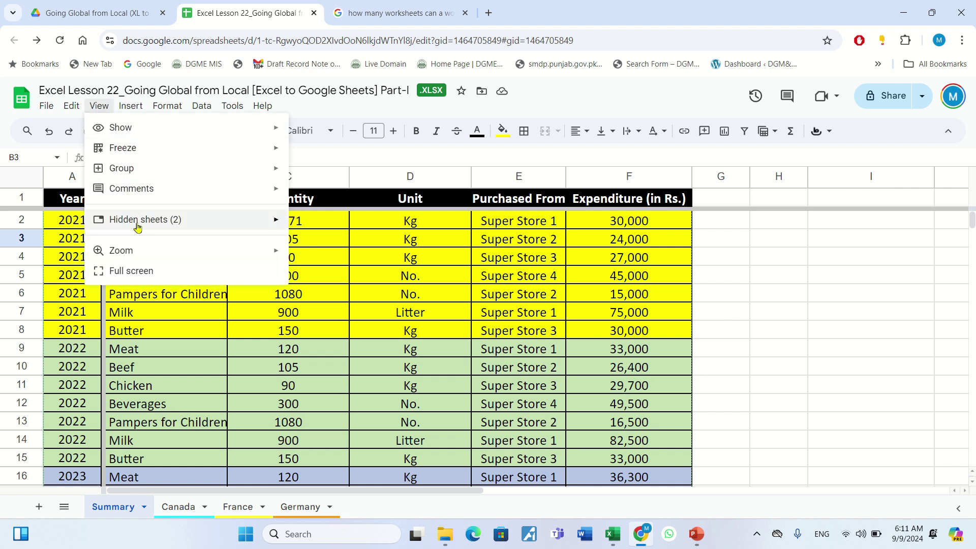
pyautogui.click(132, 106)
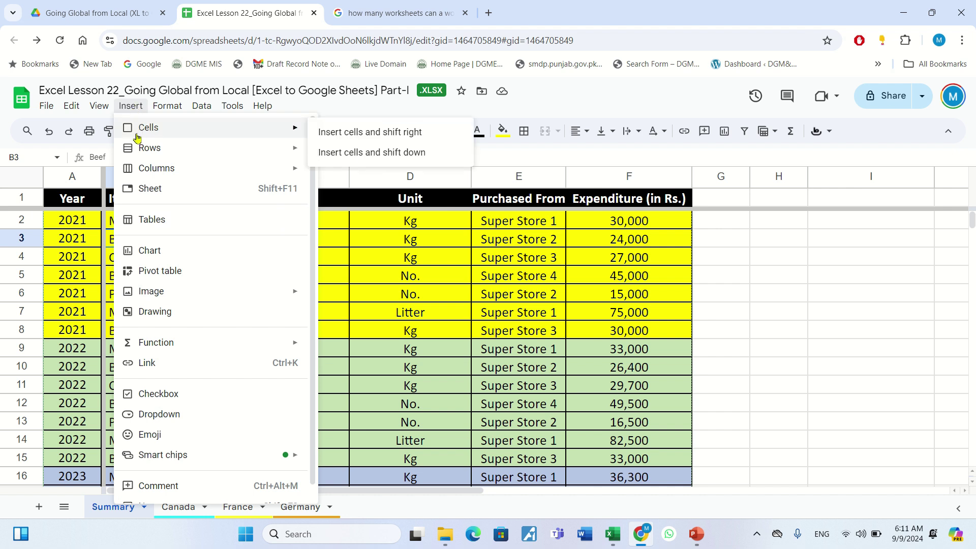
pyautogui.moveTo(140, 148)
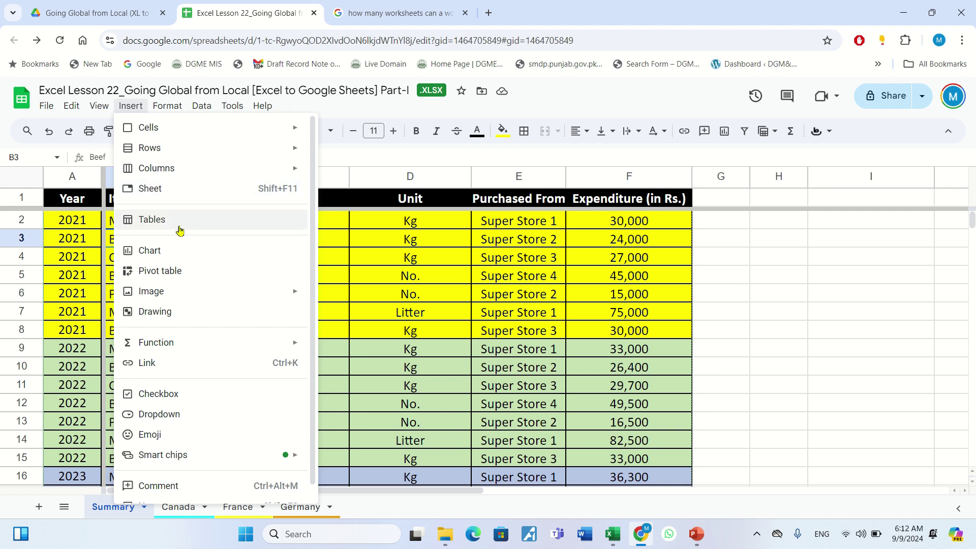
pyautogui.click(188, 275)
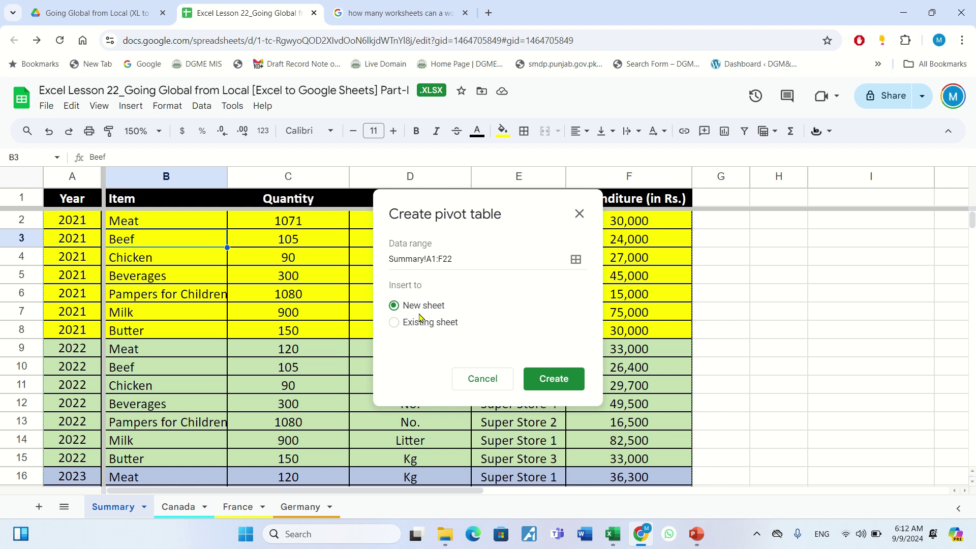
pyautogui.click(396, 325)
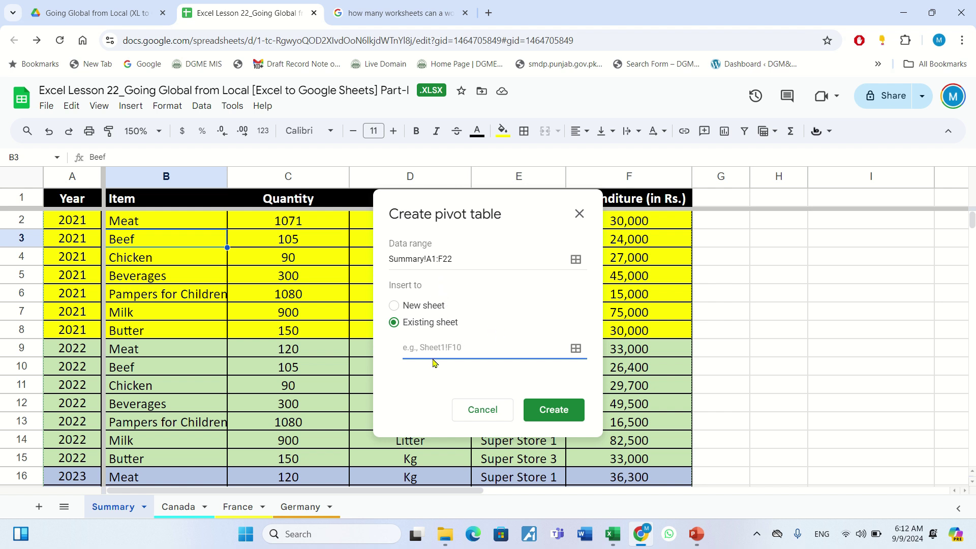
pyautogui.click(783, 203)
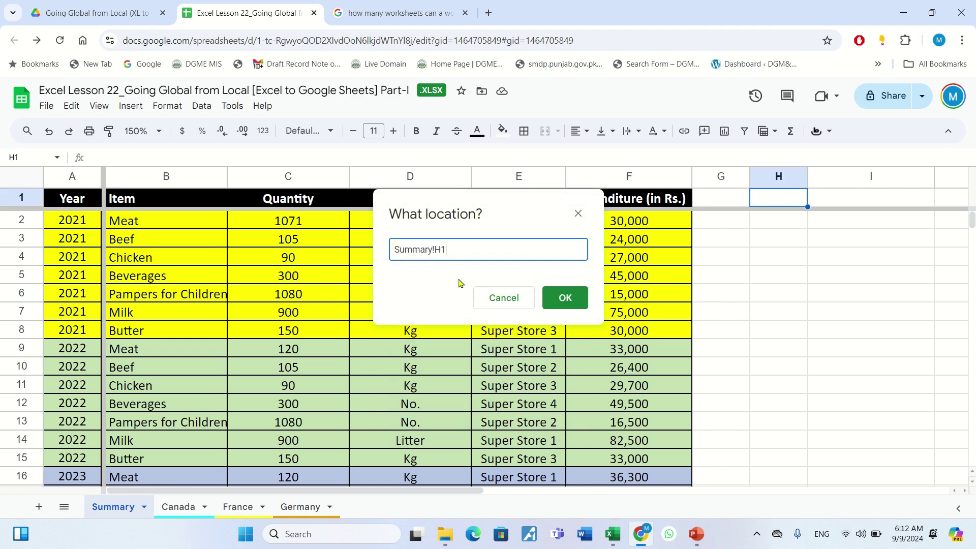
pyautogui.click(561, 300)
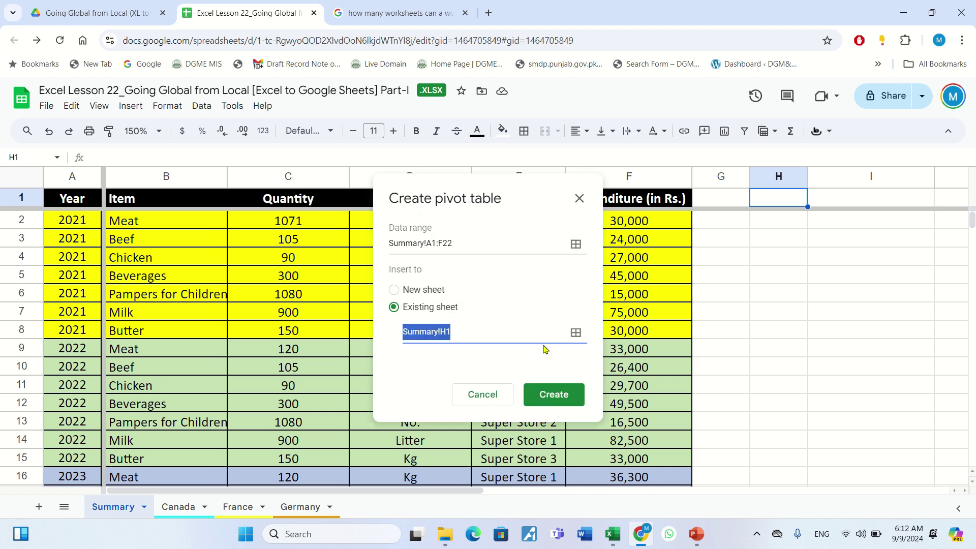
pyautogui.click(545, 402)
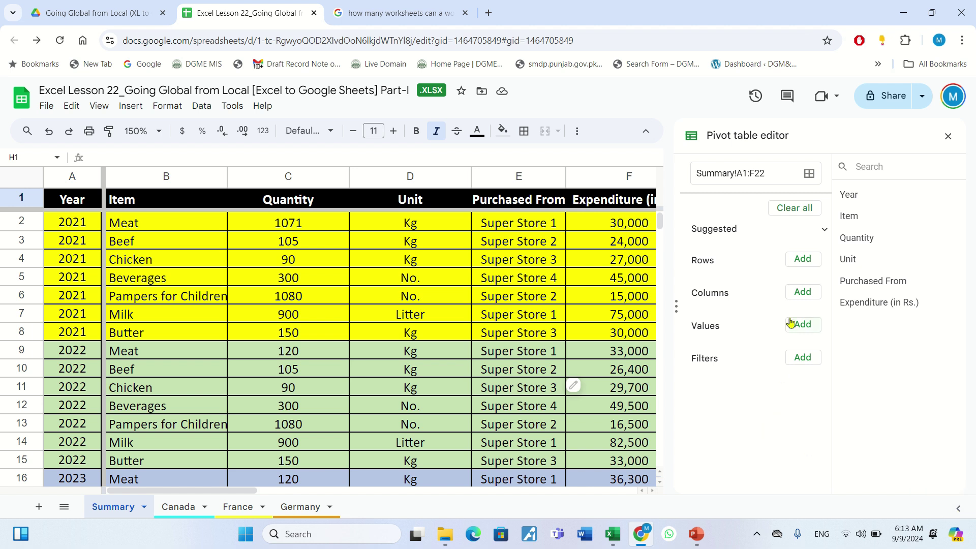
# Step: Add Item as the row field of the pivot table at H1
pyautogui.click(599, 273)
pyautogui.press('Down')
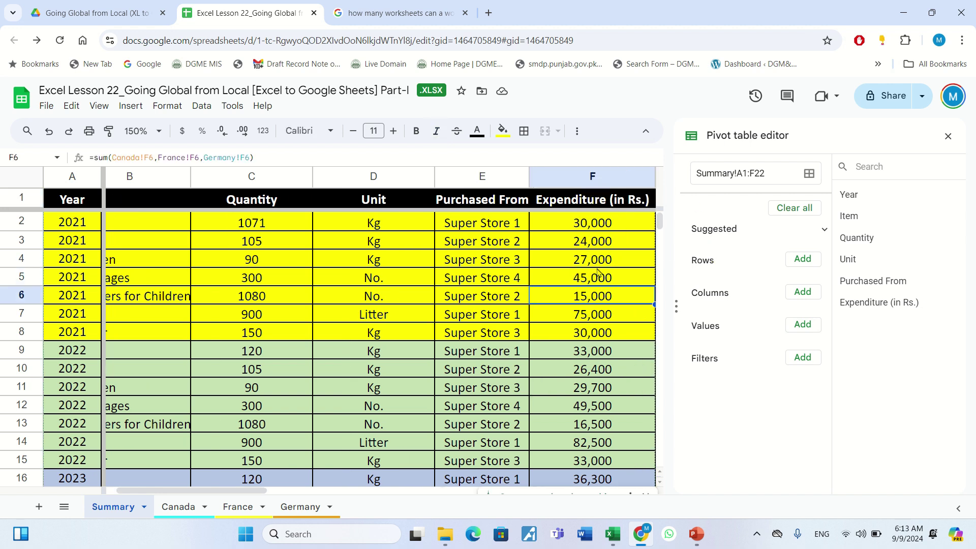
pyautogui.press('Right')
pyautogui.press('Right')
pyautogui.press('Right')
pyautogui.press('Right')
pyautogui.press('Right')
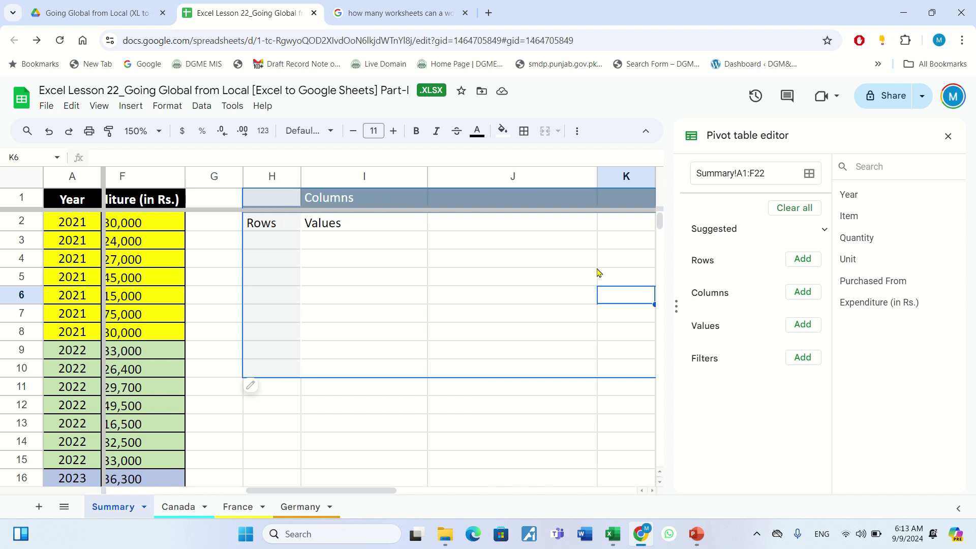
pyautogui.press('Right')
pyautogui.press('Left')
pyautogui.press('Left')
pyautogui.press('Left')
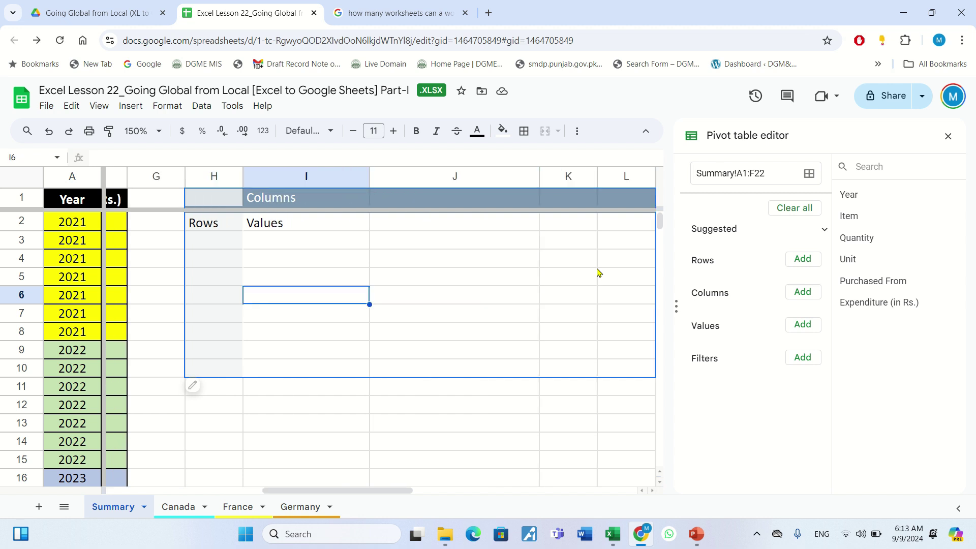
pyautogui.click(806, 265)
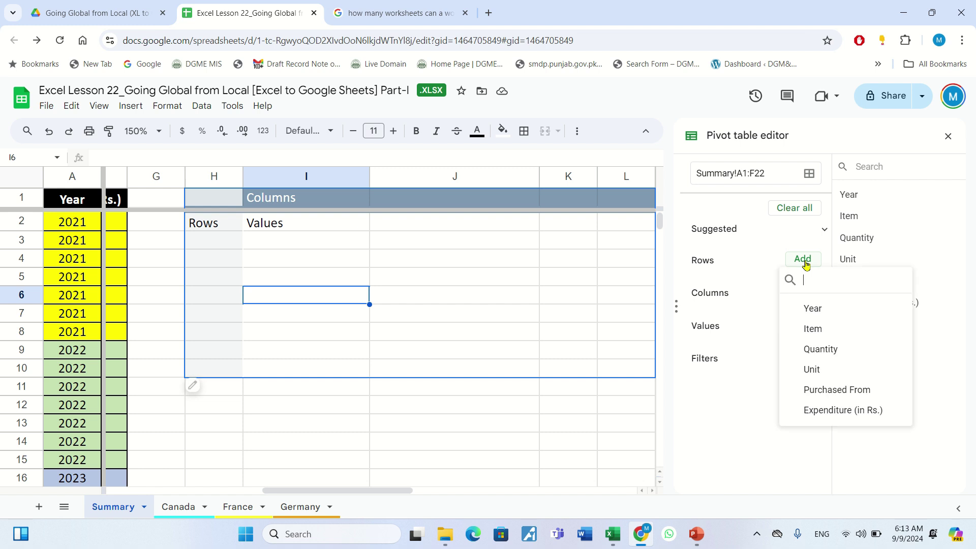
pyautogui.click(808, 330)
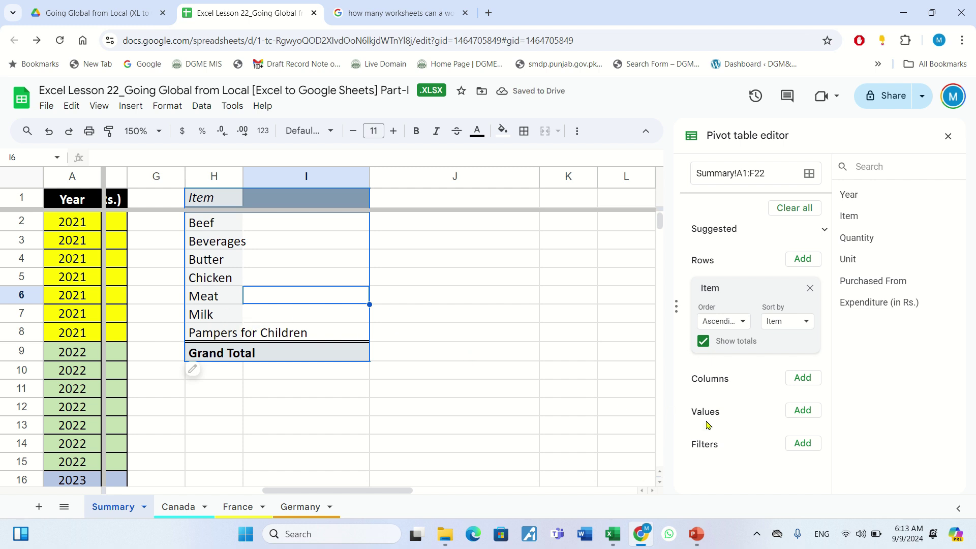
pyautogui.click(803, 383)
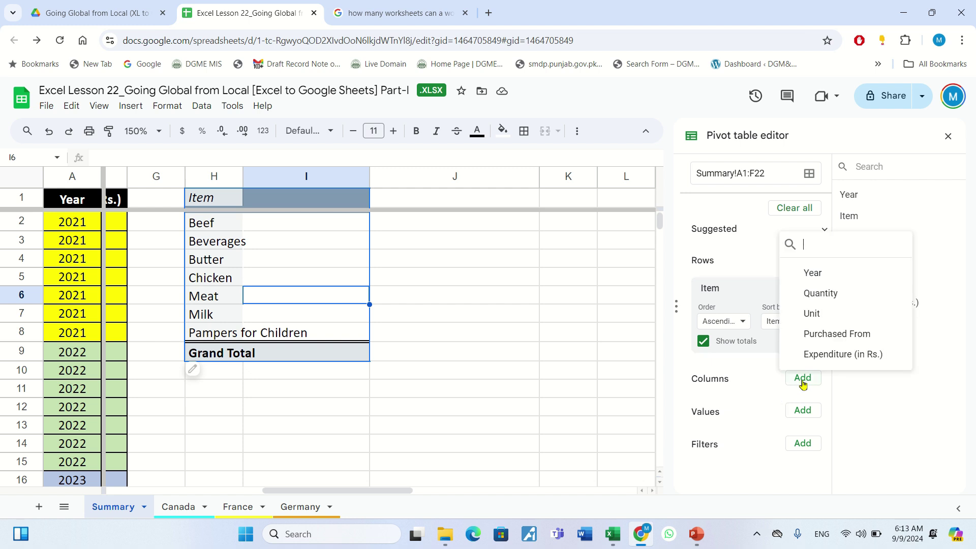
pyautogui.click(811, 355)
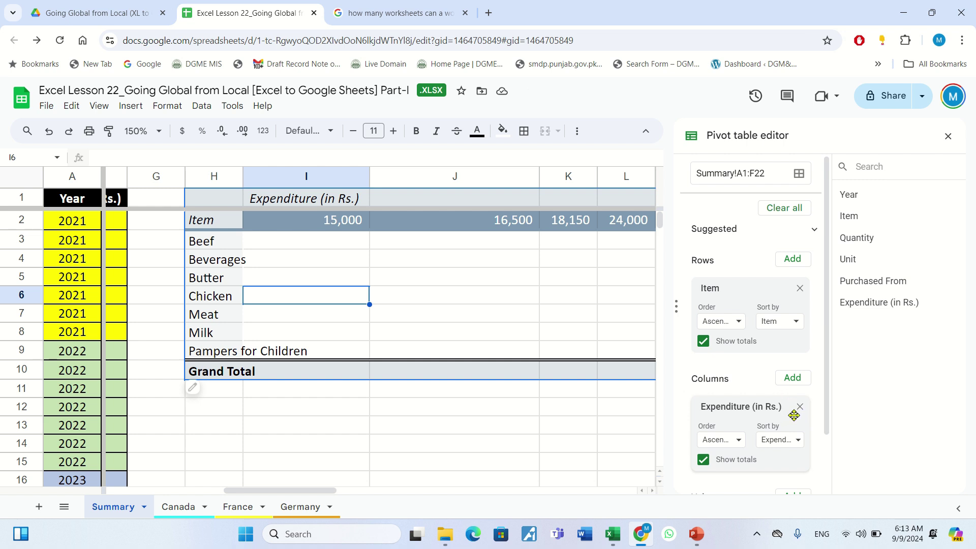
pyautogui.click(703, 460)
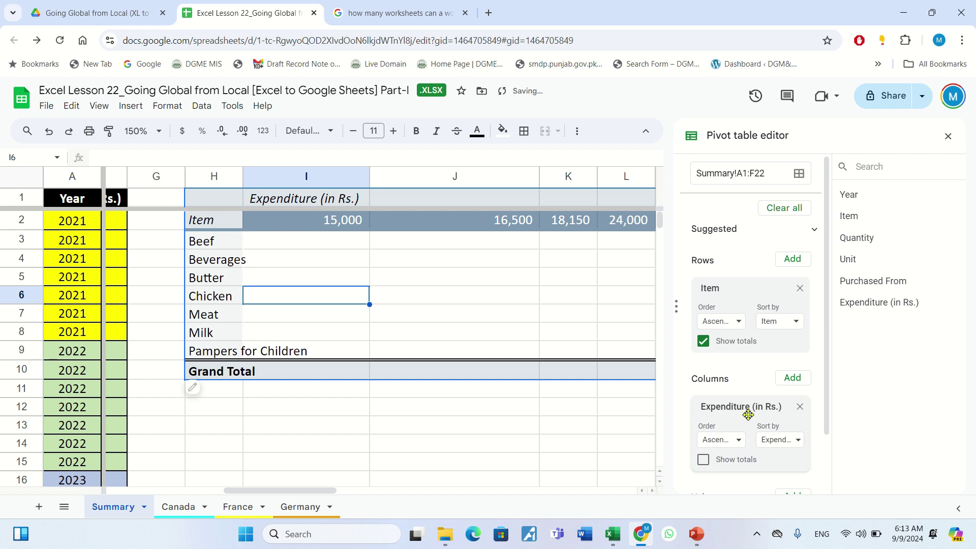
pyautogui.click(799, 406)
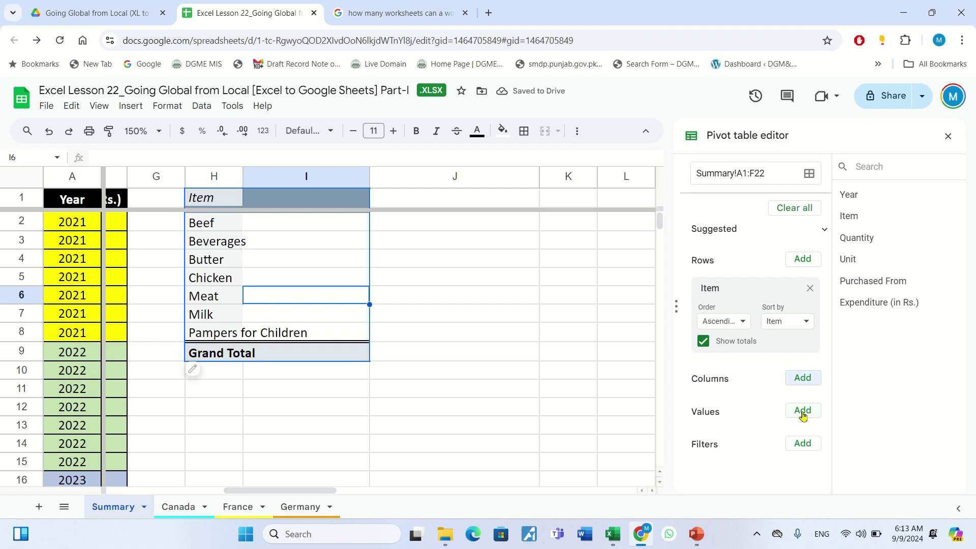
# Step: Add Expenditure (in Rs.) as the pivot table's value field, look back over the source data, and close the pivot table editor
pyautogui.click(802, 412)
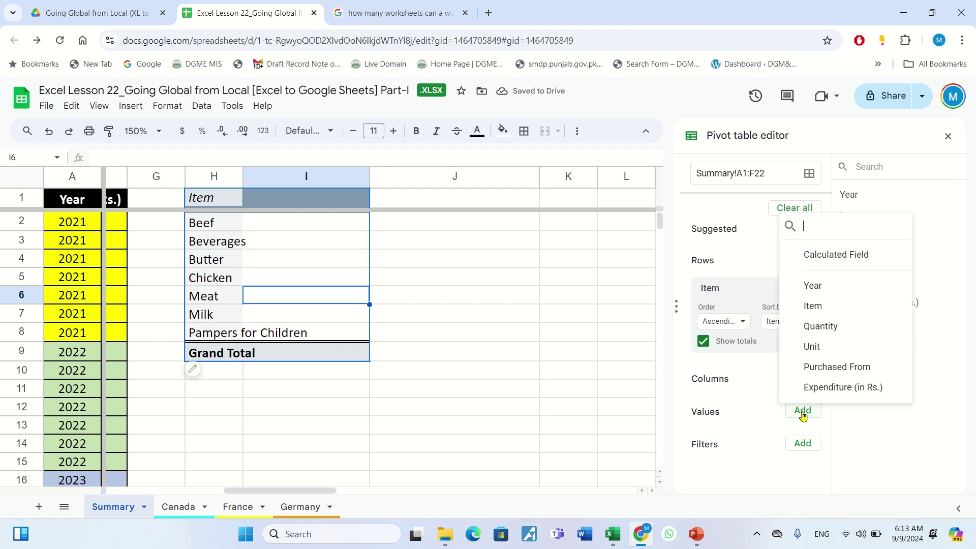
pyautogui.click(815, 388)
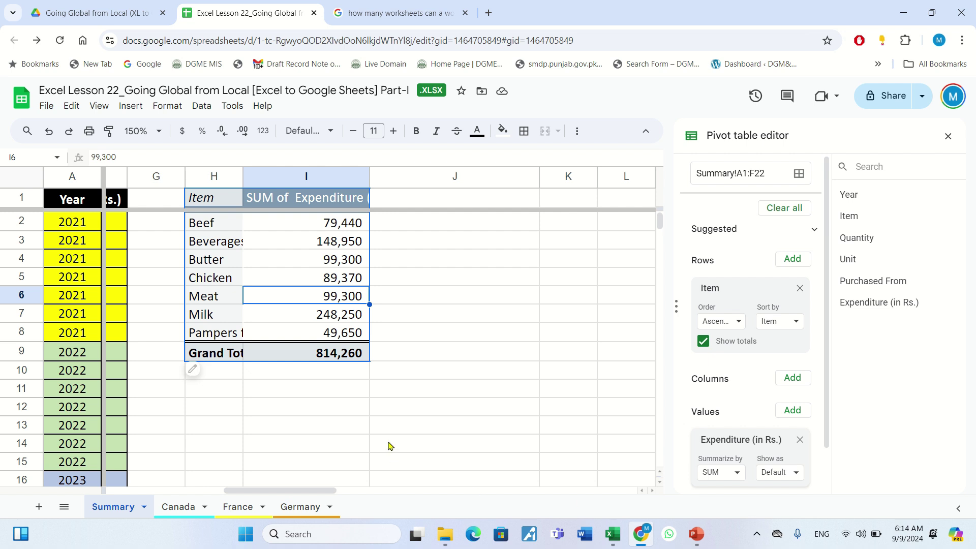
pyautogui.click(320, 429)
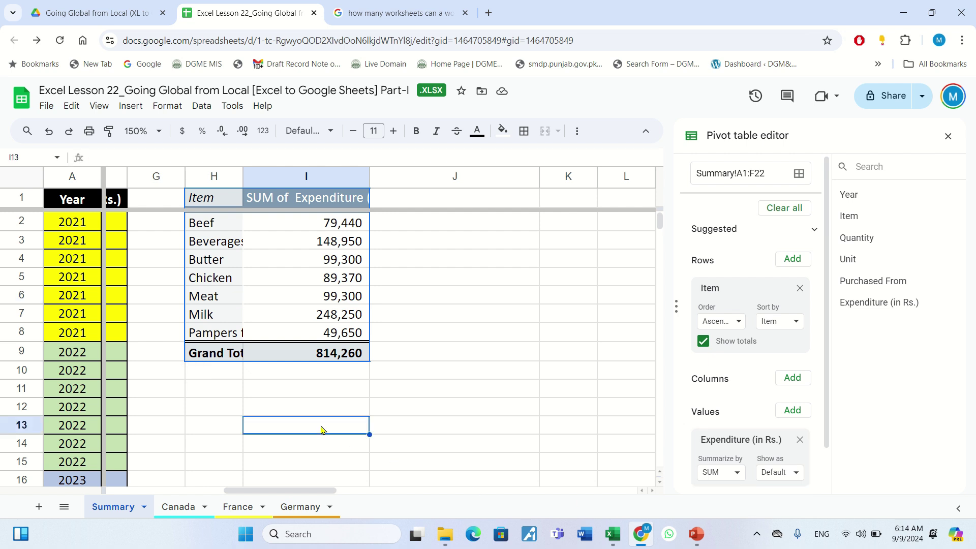
pyautogui.press('Left')
pyautogui.press('Left')
pyautogui.press('Left')
pyautogui.press('Left')
pyautogui.press('Left')
pyautogui.press('Left')
pyautogui.press('Left')
pyautogui.press('Right')
pyautogui.press('Right')
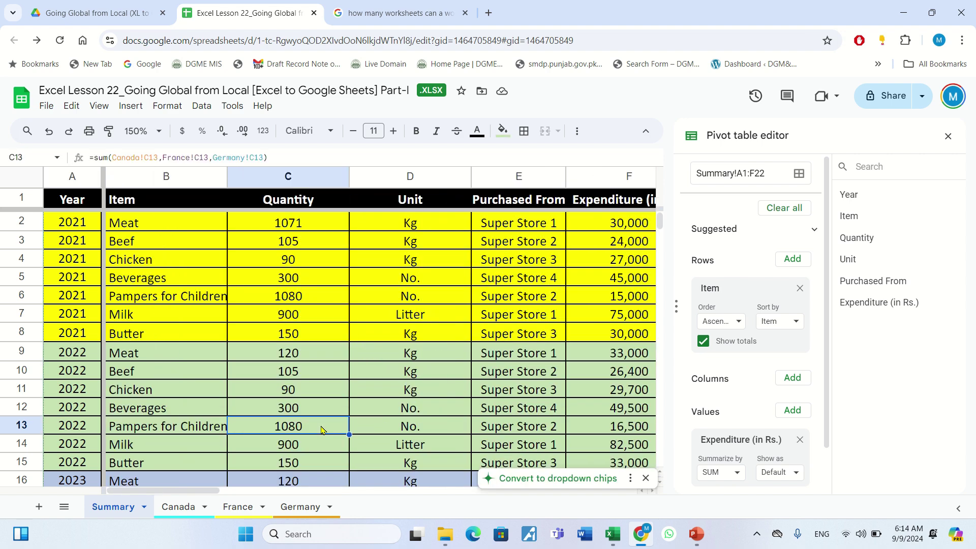
pyautogui.click(948, 136)
# Step: Reopen the pivot table's editor from the finished table to review its settings, and close it again
pyautogui.moveTo(766, 382)
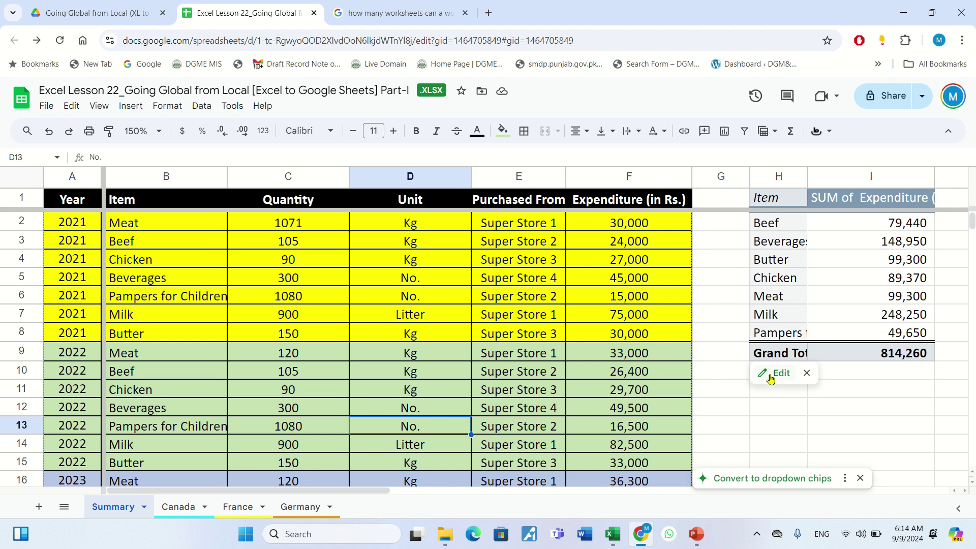
pyautogui.click(769, 377)
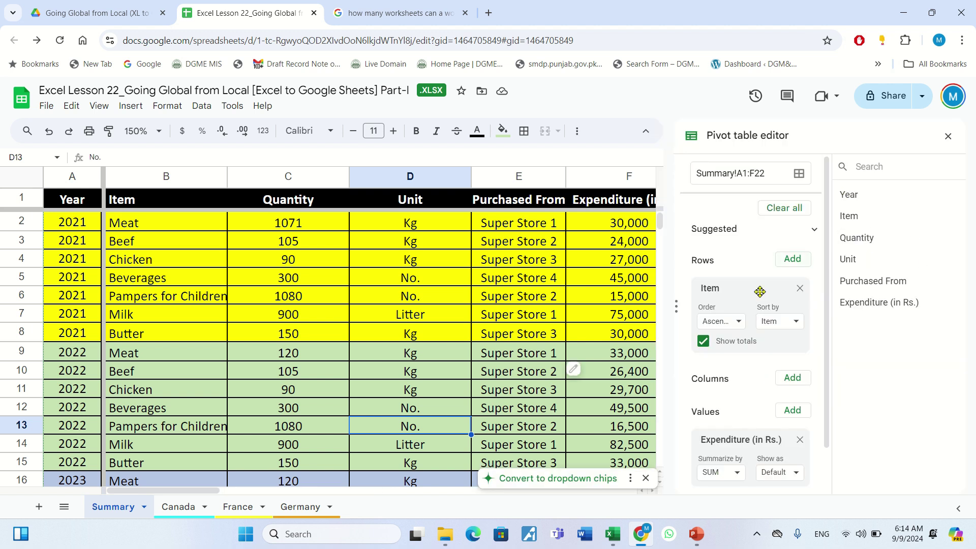
pyautogui.click(947, 137)
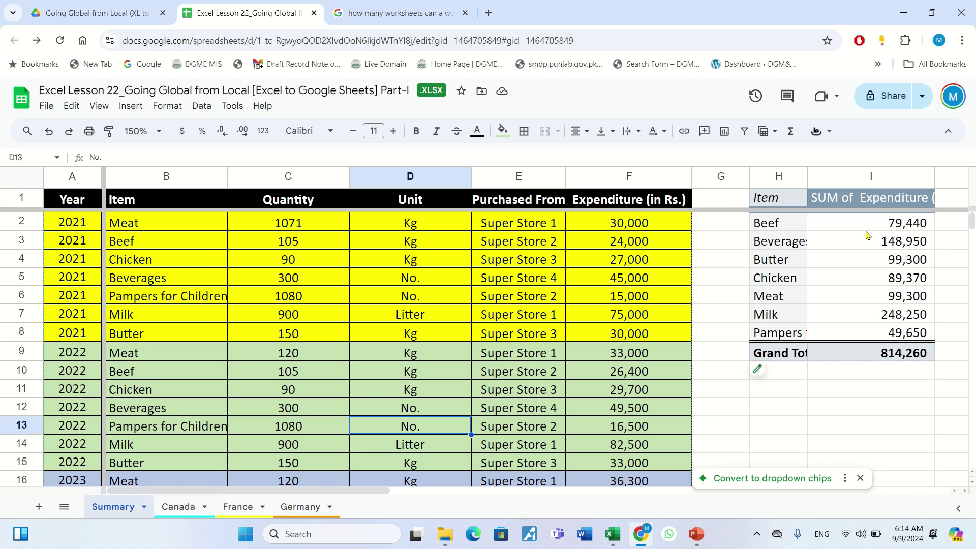
# Step: Compare the Canada sheet with the Summary pivot table, and set the 2021 Beef quantity in Canada cell C3 to 55
pyautogui.click(178, 507)
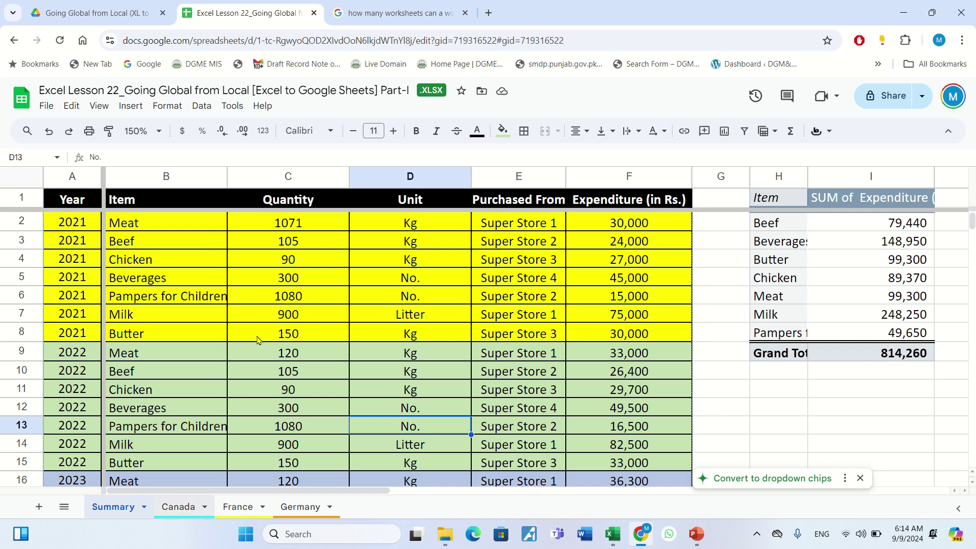
pyautogui.click(270, 244)
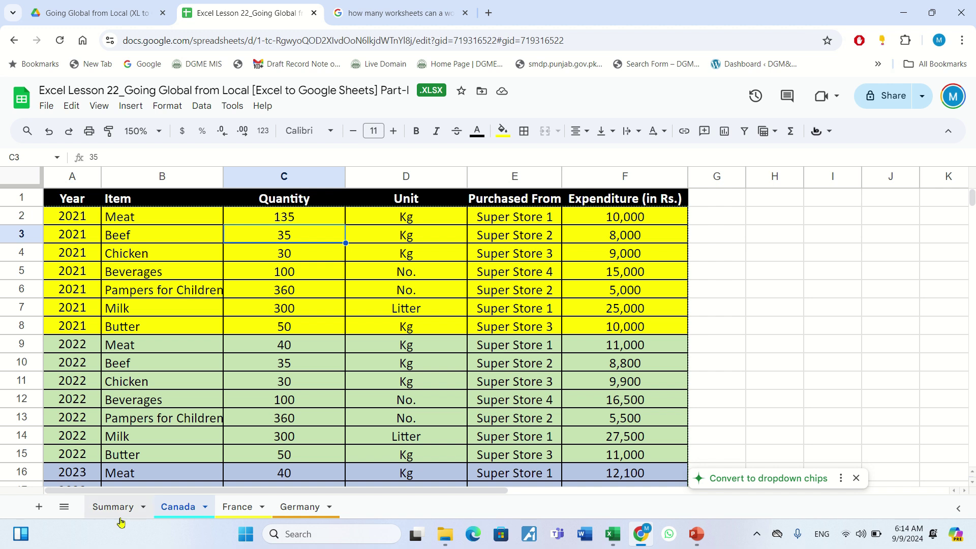
pyautogui.click(128, 505)
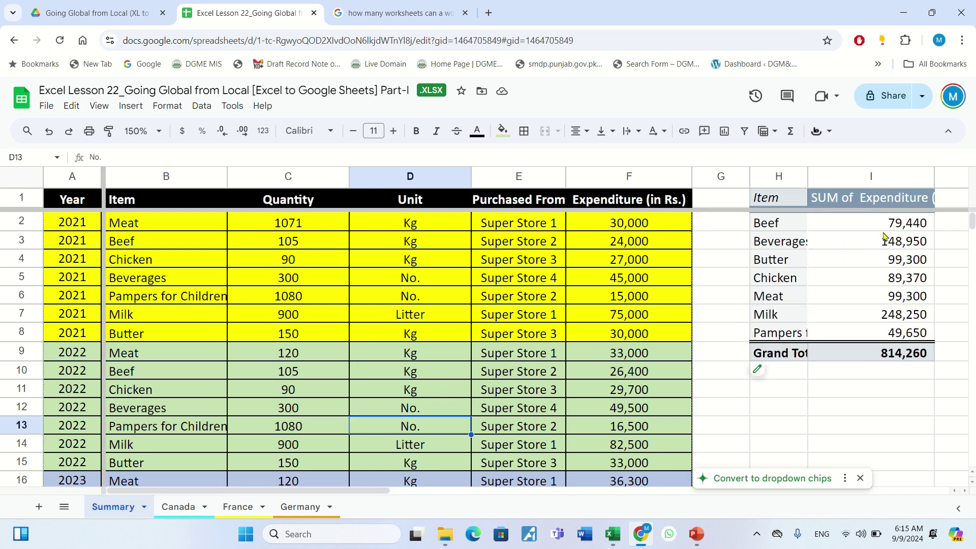
pyautogui.click(176, 507)
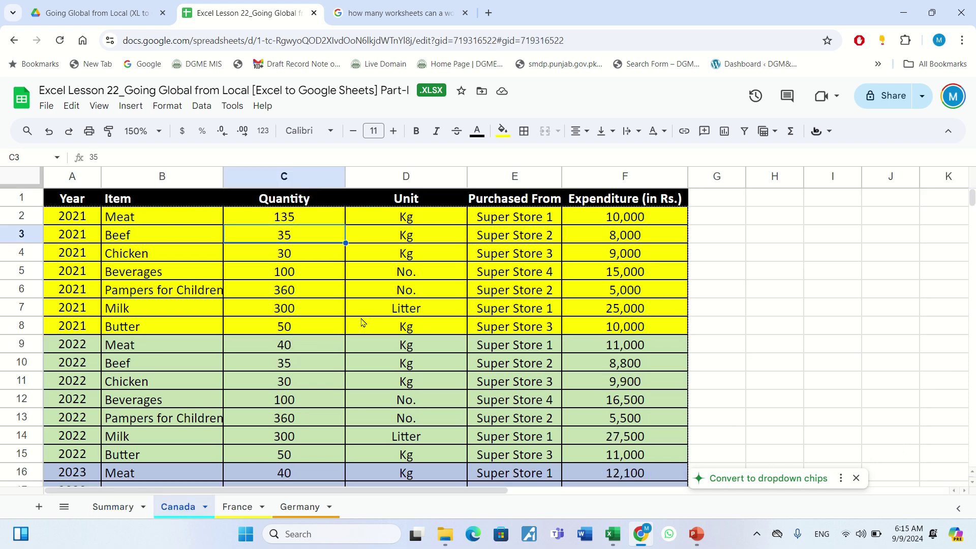
pyautogui.click(616, 239)
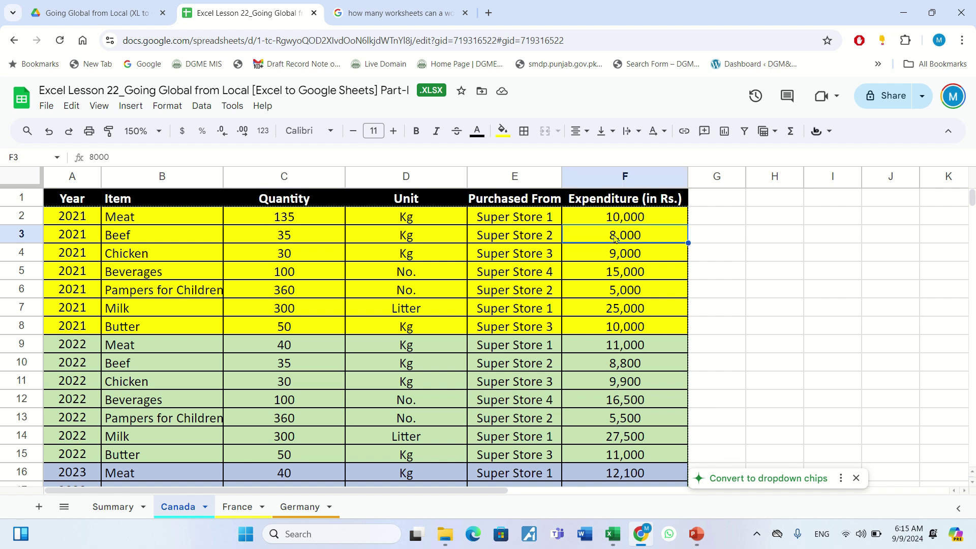
pyautogui.click(325, 243)
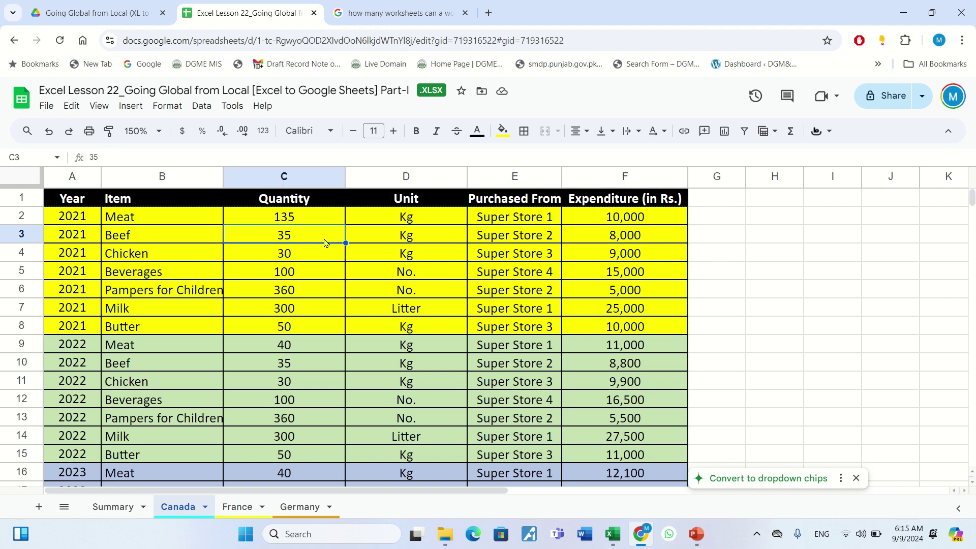
pyautogui.write('55')
pyautogui.press('Tab')
# Step: Set the 2021 Beef expenditure in cell F3 of the Canada sheet to 20,000
pyautogui.press('Tab')
pyautogui.press('Tab')
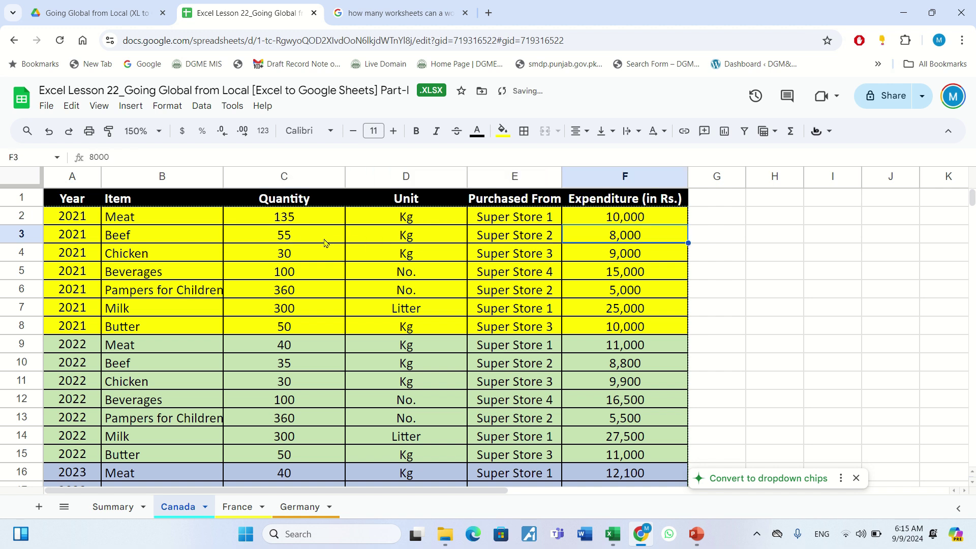
pyautogui.write('1')
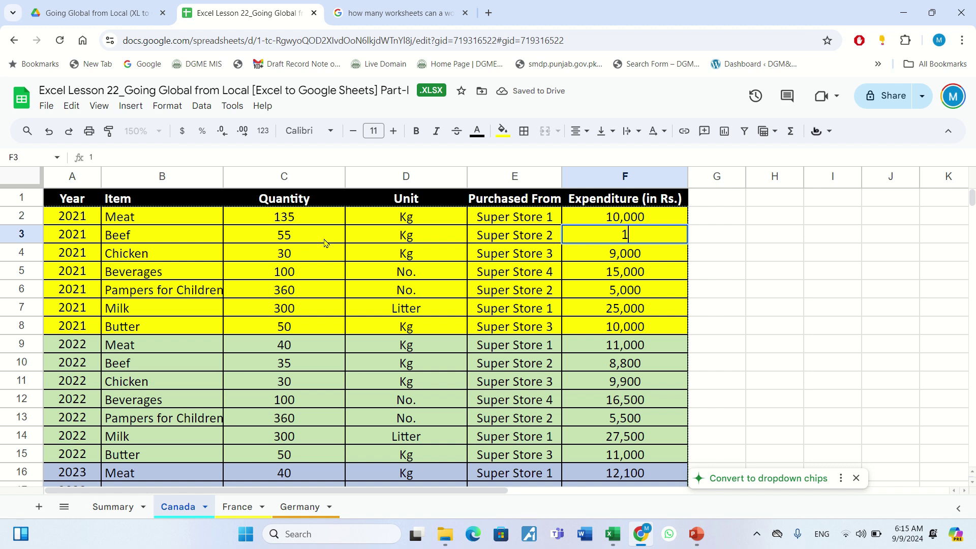
pyautogui.press('BackSpace')
pyautogui.write('20')
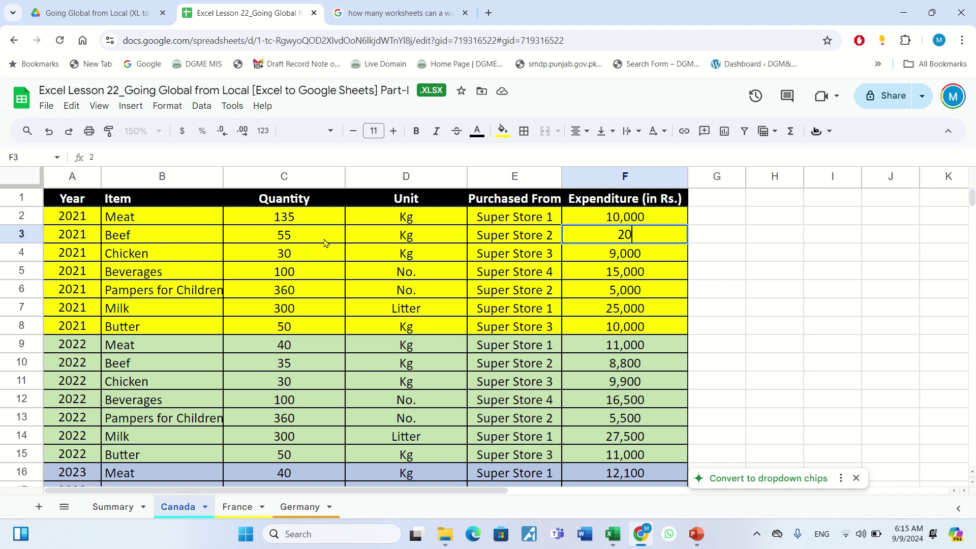
pyautogui.write(',00000')
pyautogui.press('Return')
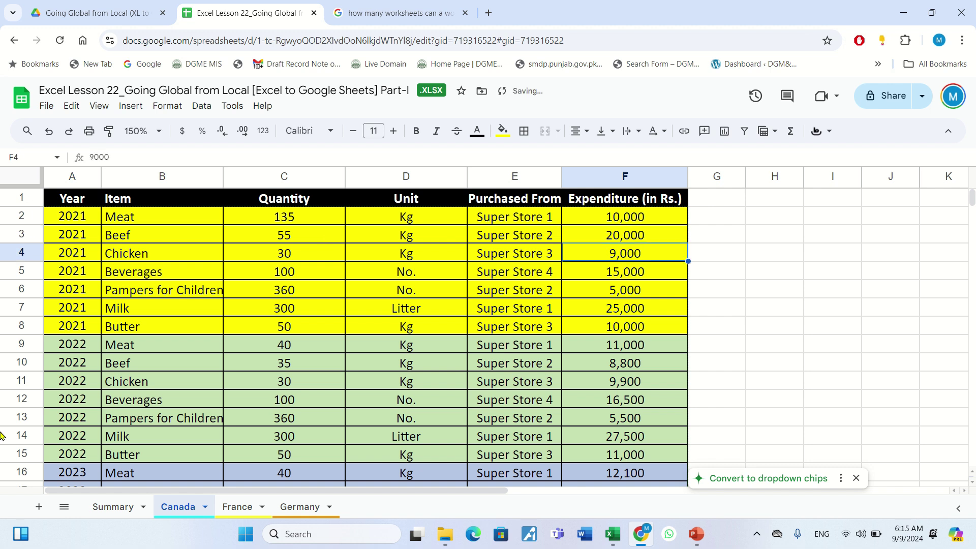
# Step: Return to the Summary sheet to check the pivot table's Beef total and look over the commands available for pivot cell H3
pyautogui.click(101, 511)
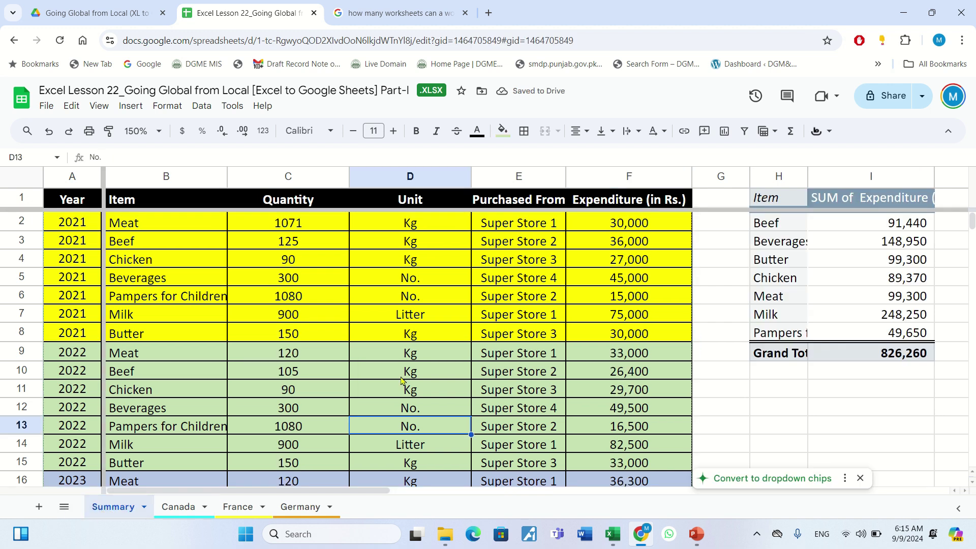
pyautogui.moveTo(854, 224)
pyautogui.rightClick(764, 239)
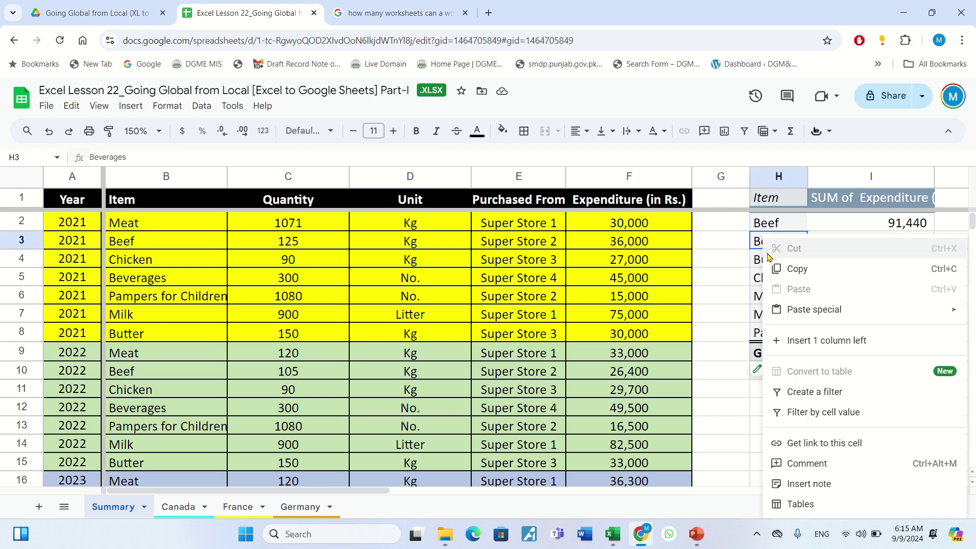
pyautogui.moveTo(774, 316)
pyautogui.click(720, 266)
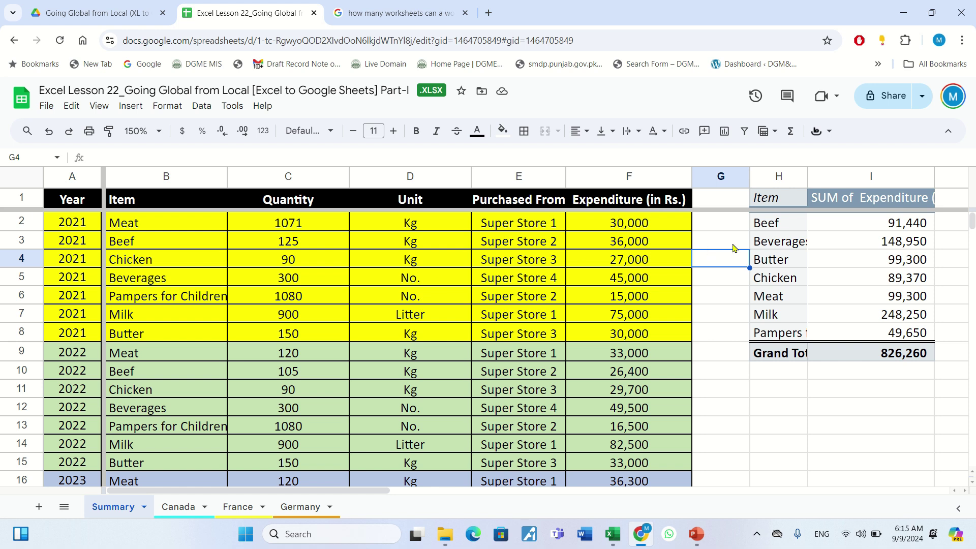
pyautogui.moveTo(780, 247)
# Step: Review the insertable elements and the function categories, including Array, Financial, Google, Logical, Math and Operator
pyautogui.click(125, 108)
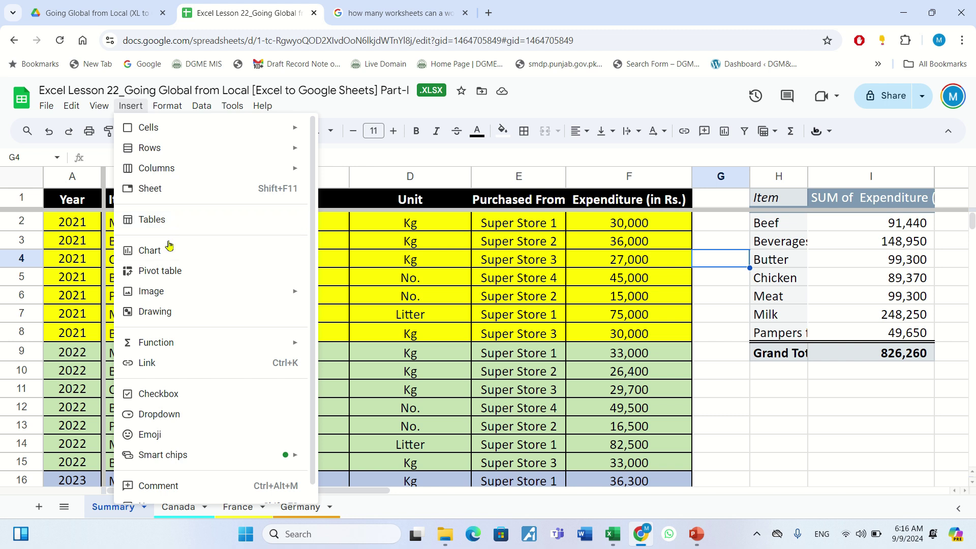
pyautogui.moveTo(171, 295)
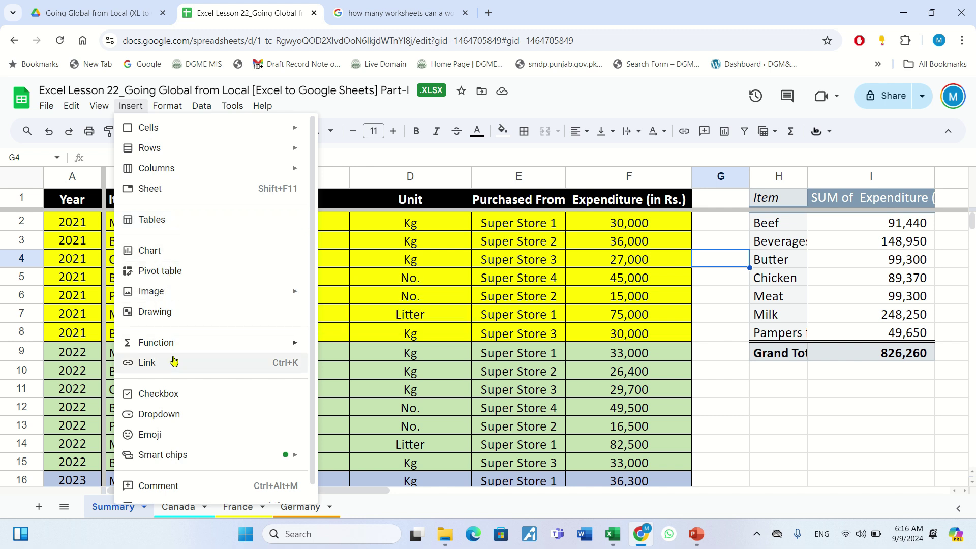
pyautogui.moveTo(197, 351)
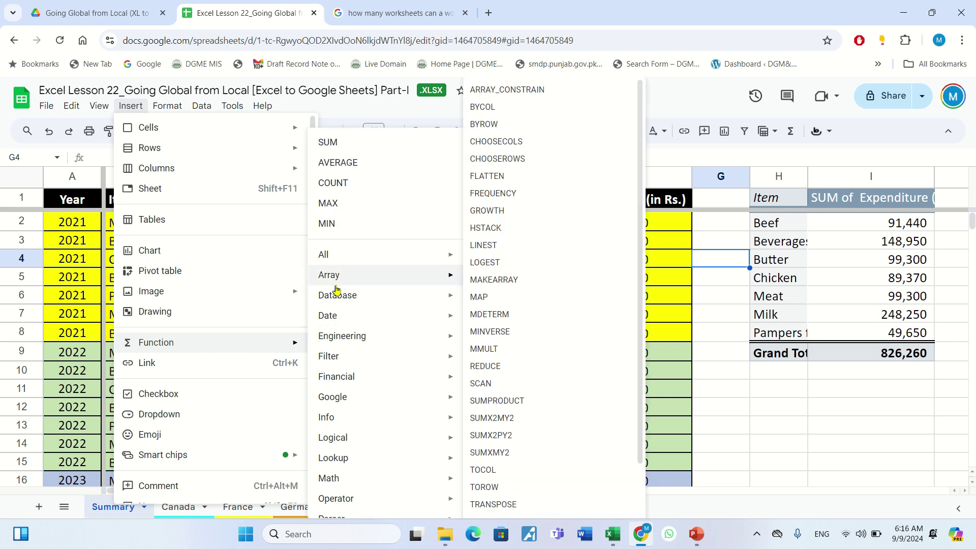
pyautogui.moveTo(338, 376)
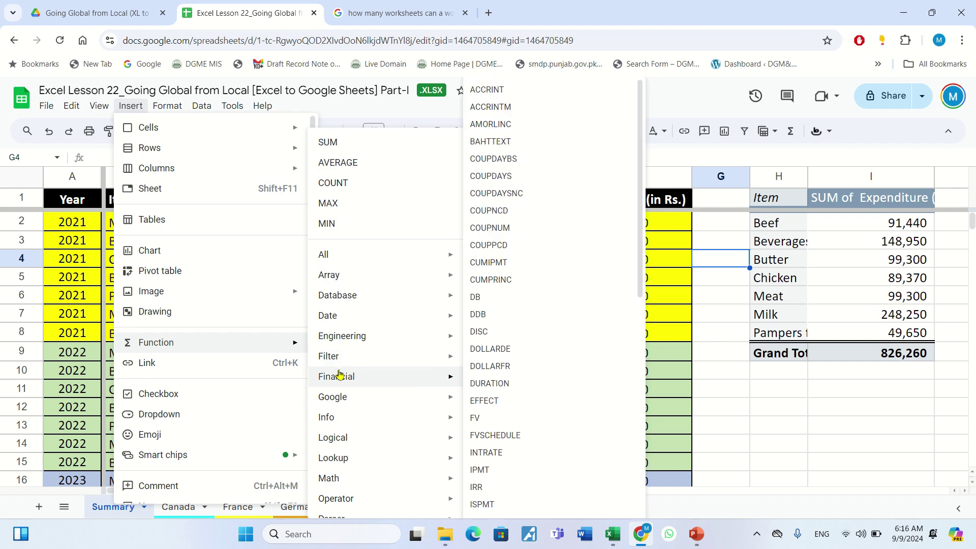
pyautogui.moveTo(362, 397)
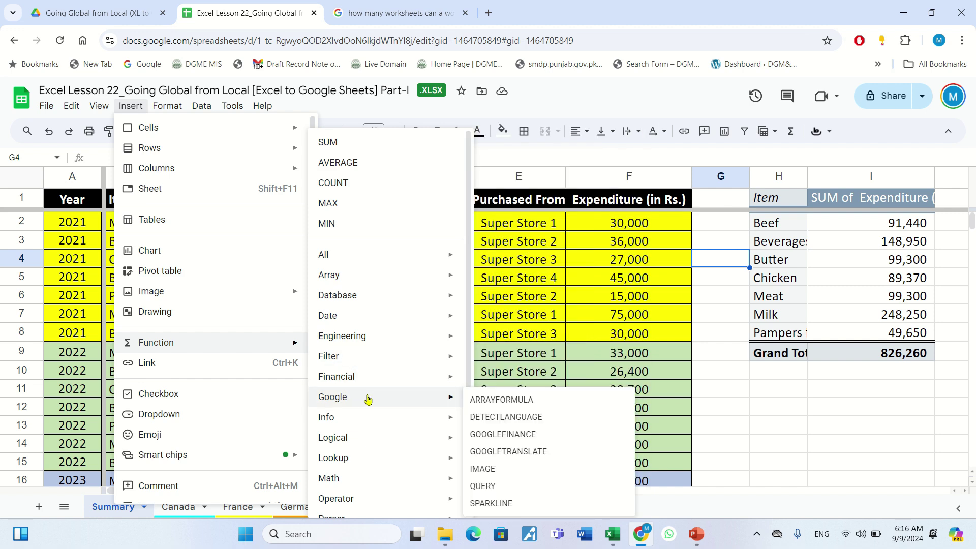
pyautogui.moveTo(369, 436)
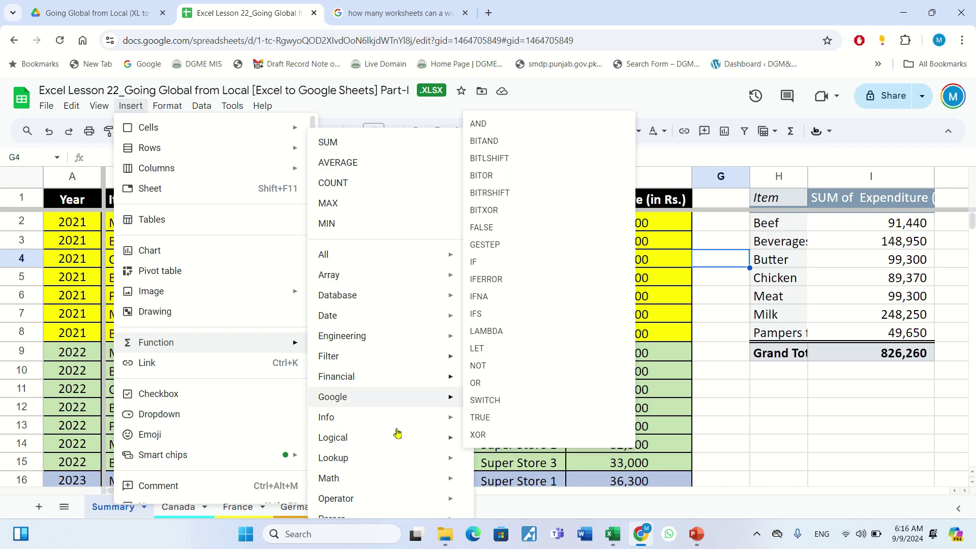
pyautogui.moveTo(364, 477)
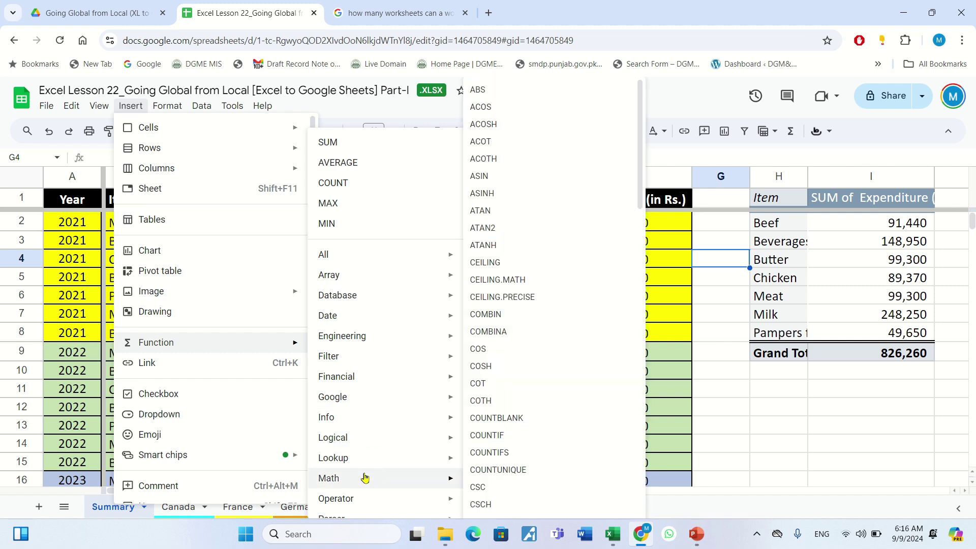
pyautogui.moveTo(366, 498)
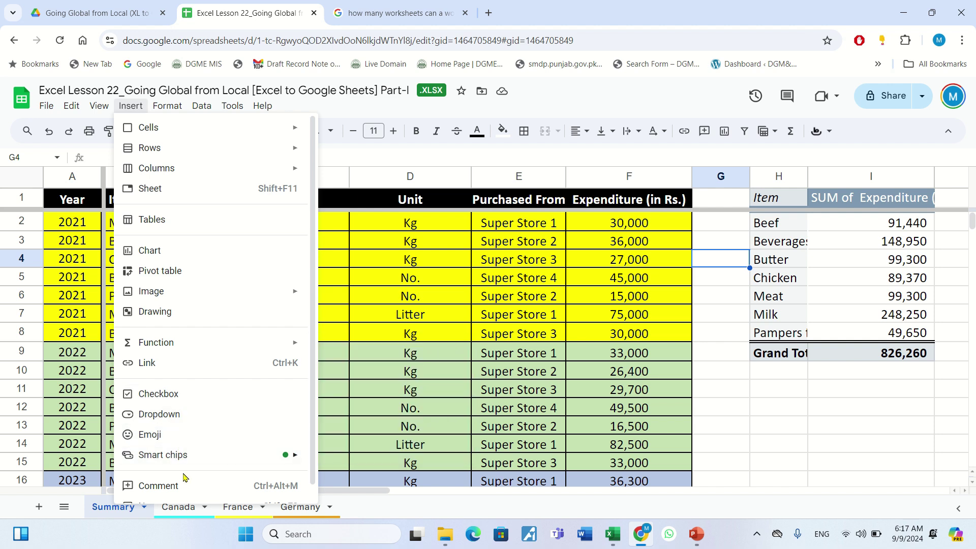
# Step: Look over the cell formatting commands, the number formats and the data commands without applying any
pyautogui.moveTo(167, 107)
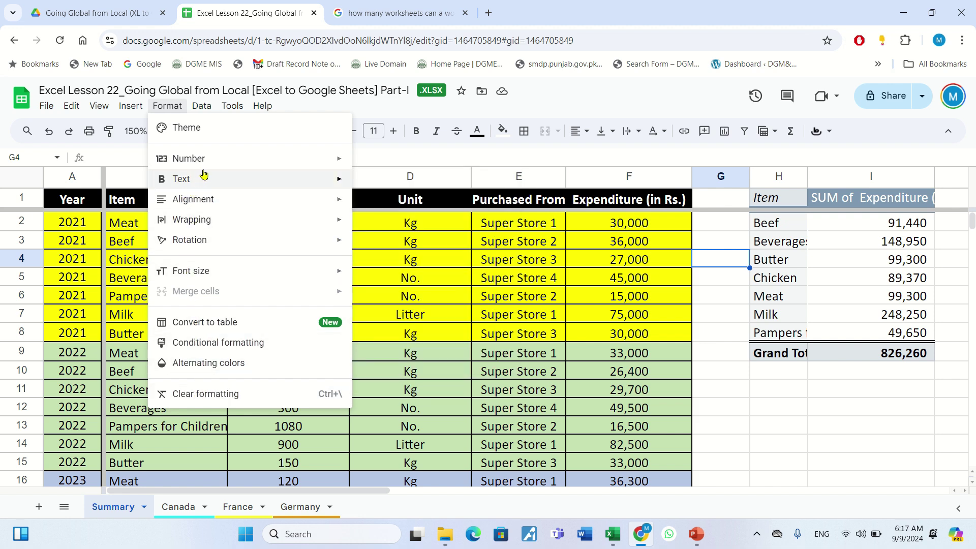
pyautogui.moveTo(215, 168)
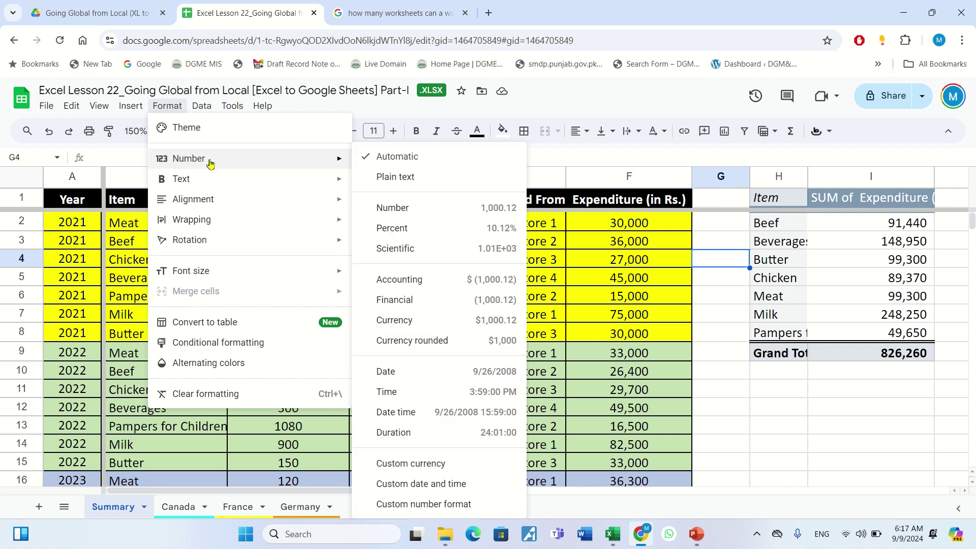
pyautogui.moveTo(200, 108)
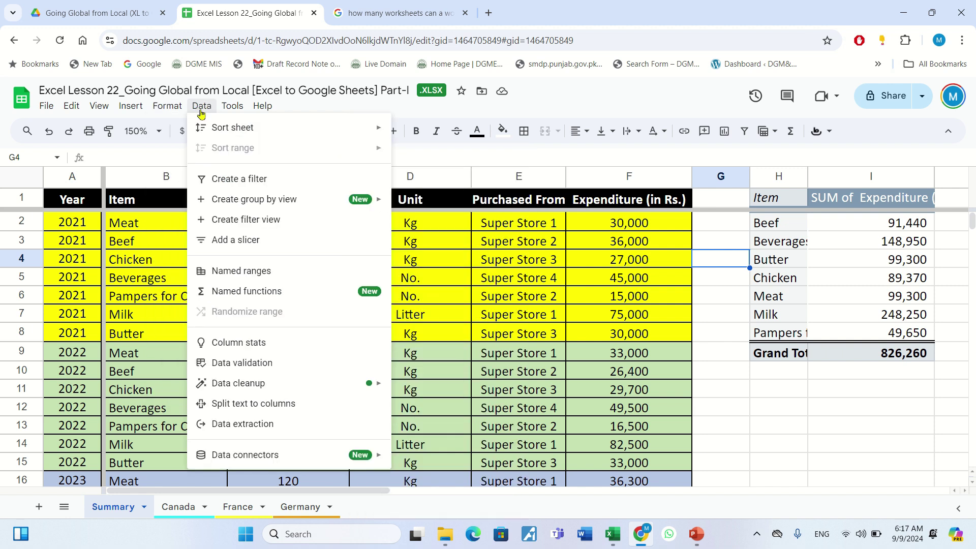
pyautogui.click(201, 113)
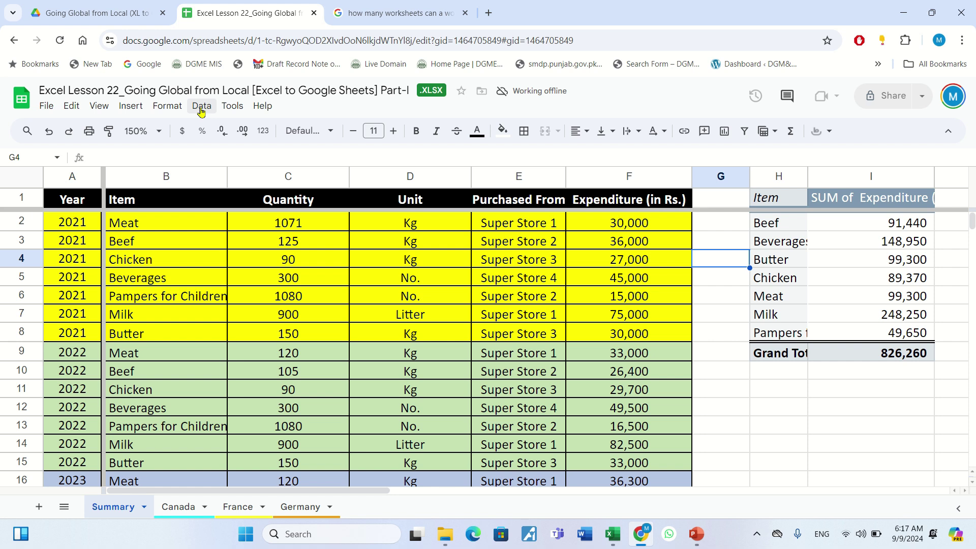
# Step: Create a filter over the Summary sheet's data, and view the Unit column's filter options without applying any
pyautogui.click(202, 107)
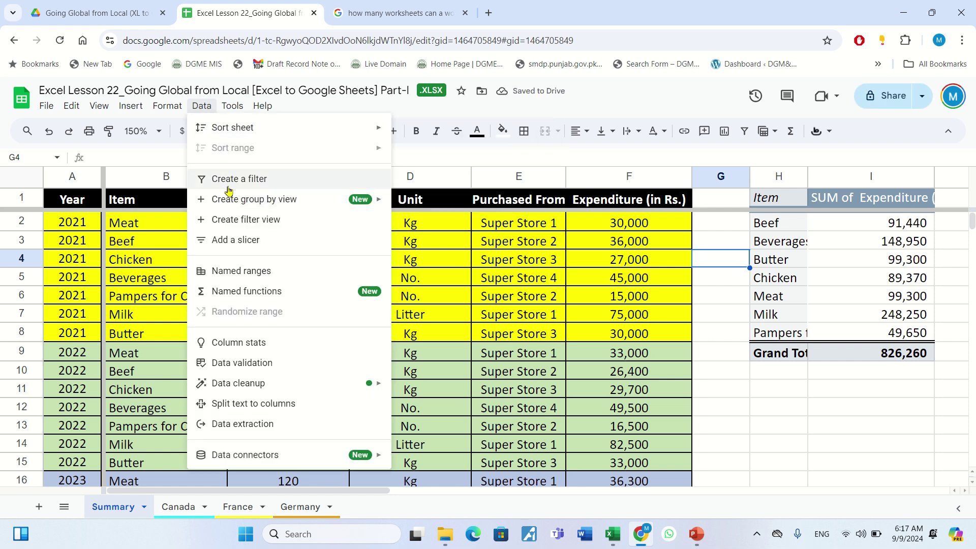
pyautogui.moveTo(236, 199)
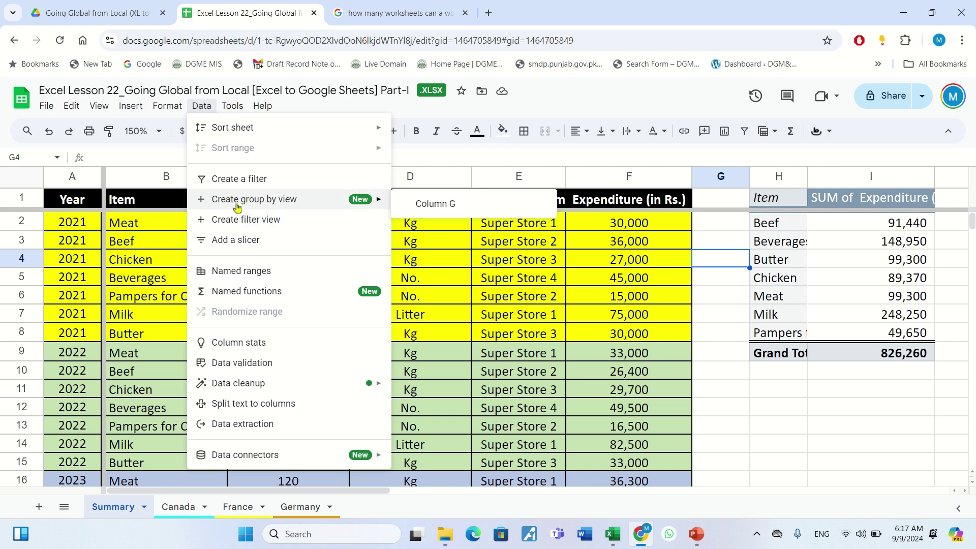
pyautogui.click(259, 179)
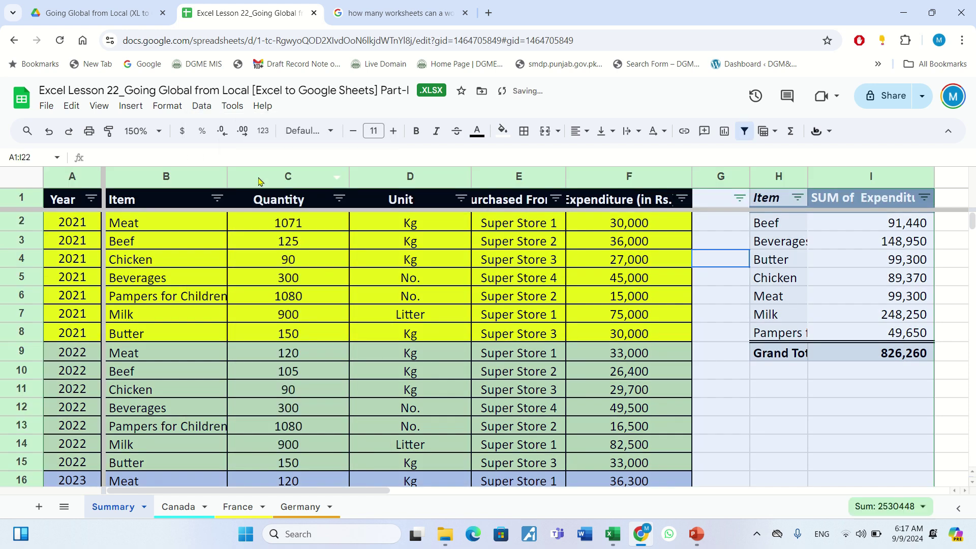
pyautogui.click(461, 199)
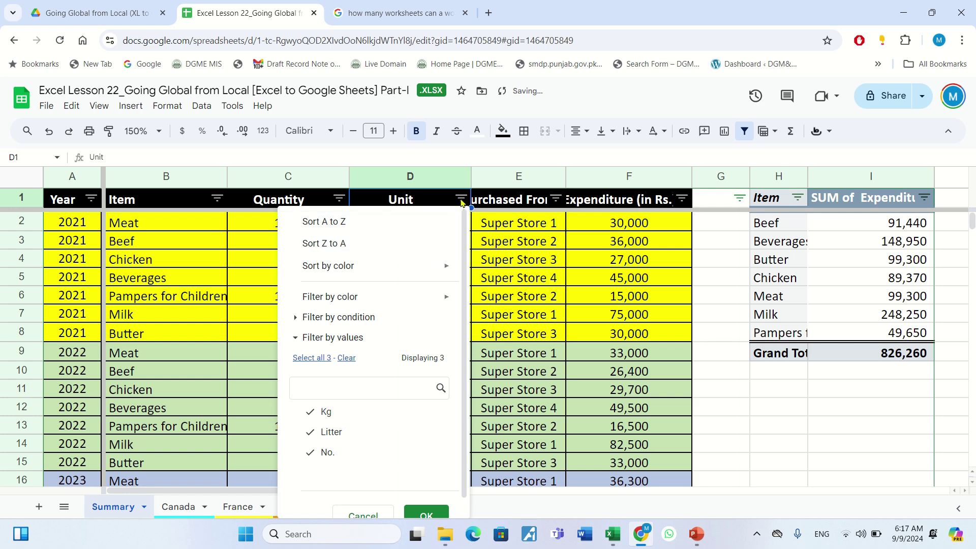
pyautogui.click(373, 518)
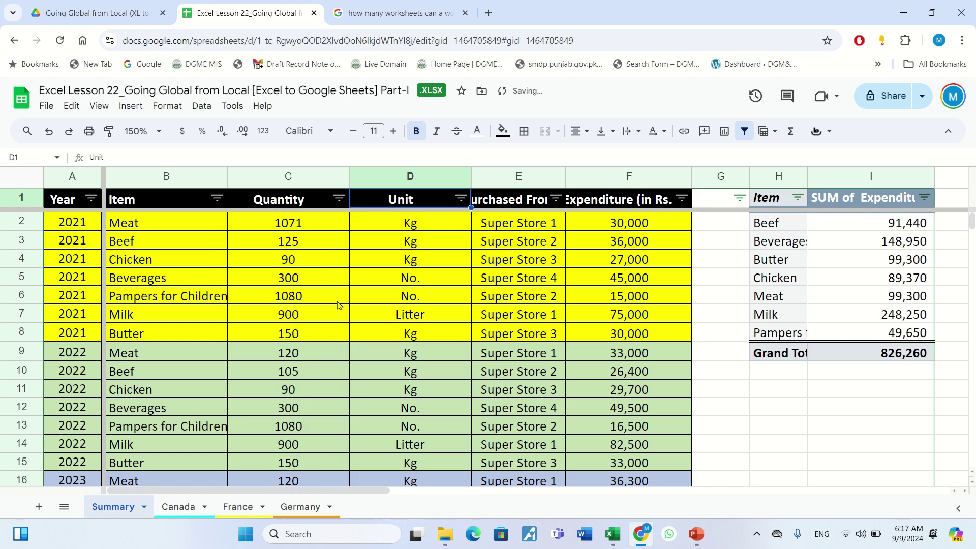
# Step: Review the remaining formatting, data, spelling, notification and help commands, and return to the Summary sheet
pyautogui.click(168, 107)
pyautogui.moveTo(203, 243)
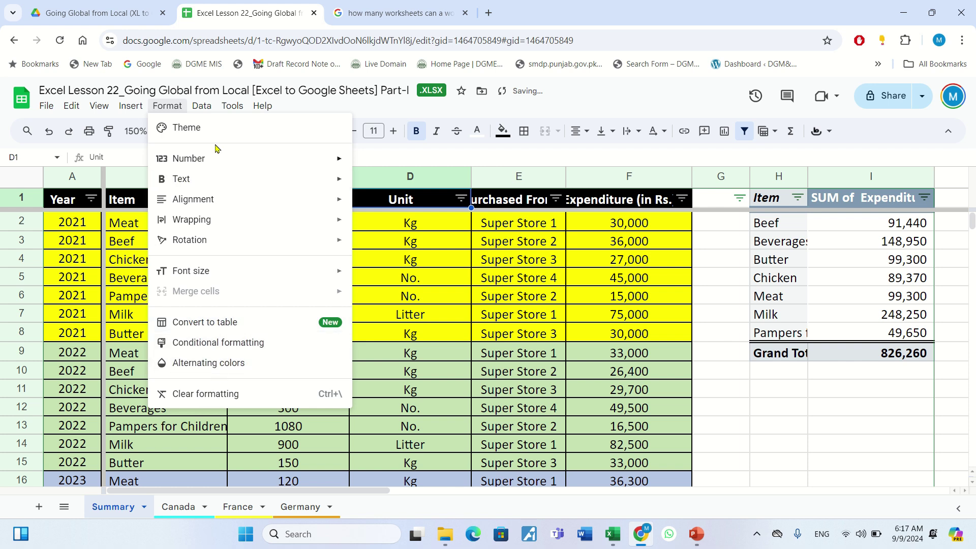
pyautogui.moveTo(203, 112)
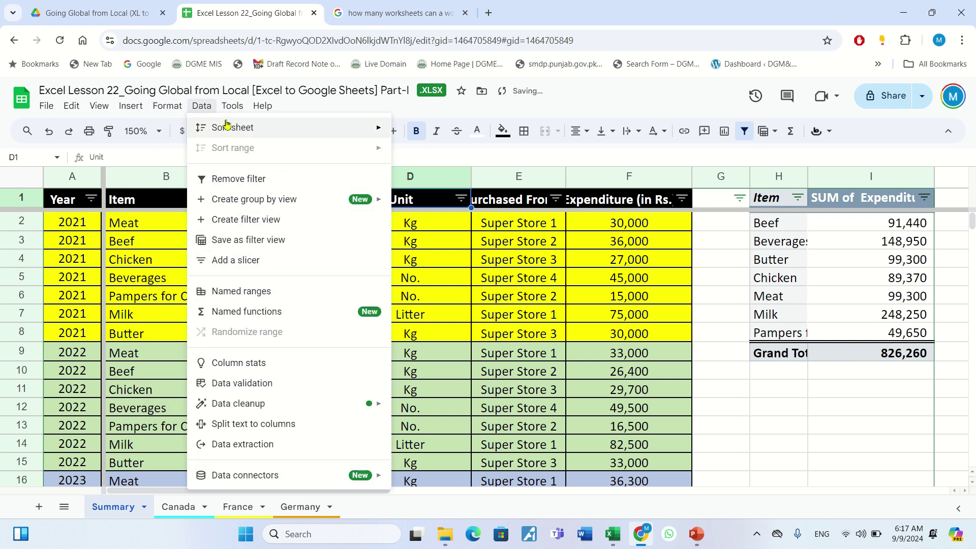
pyautogui.moveTo(235, 114)
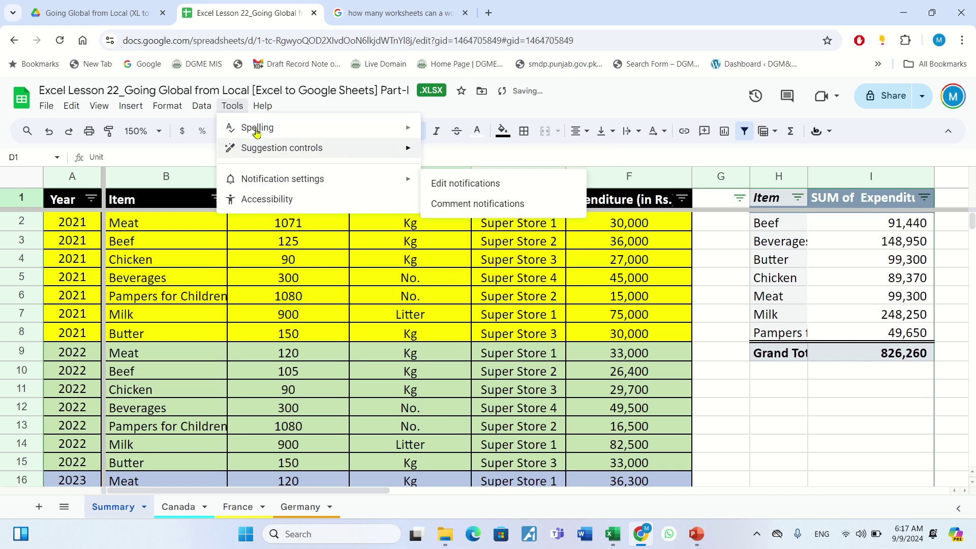
pyautogui.moveTo(262, 104)
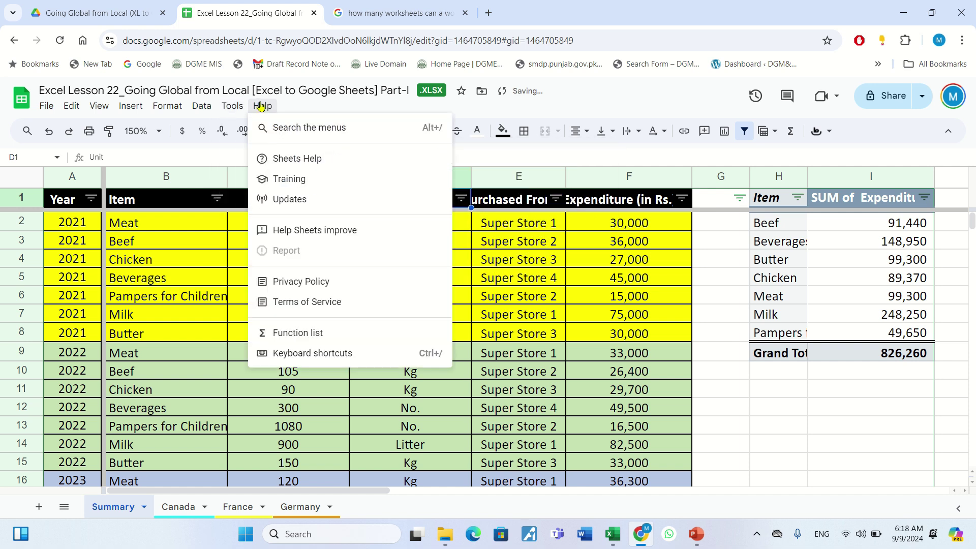
pyautogui.click(192, 347)
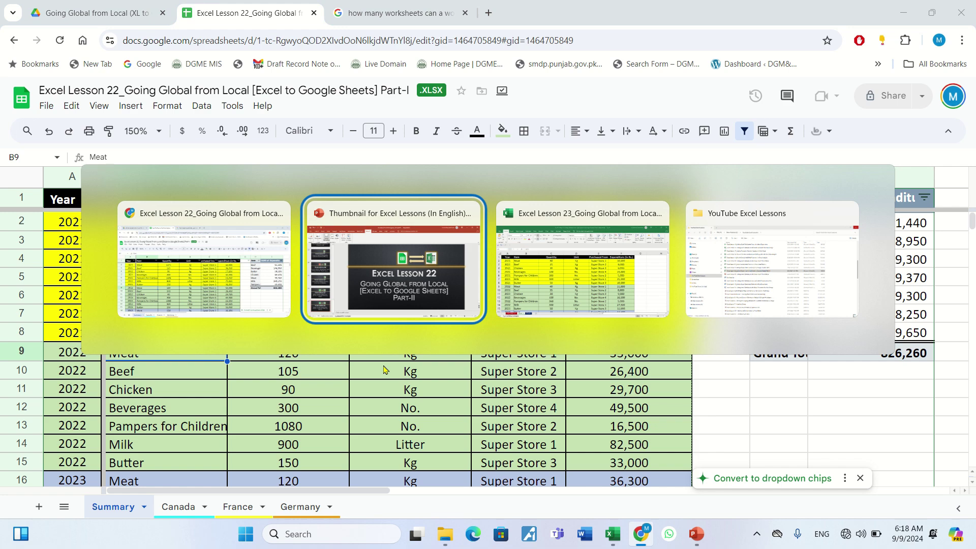
# Step: Switch to the Excel Lesson 23 workbook in Excel and show its Thanks sheet
pyautogui.hotkey('alt', 'Tab')
pyautogui.hotkey('alt', 'Tab')
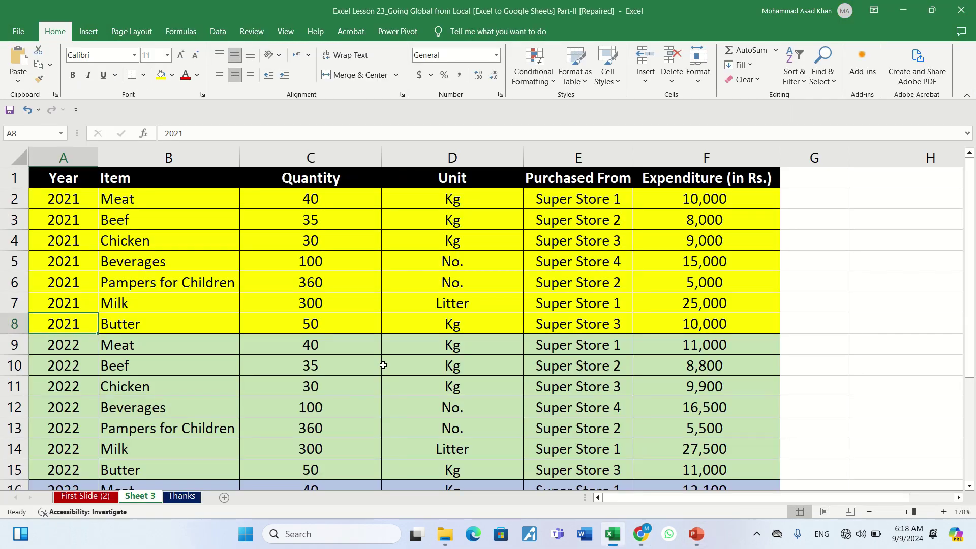
pyautogui.click(180, 498)
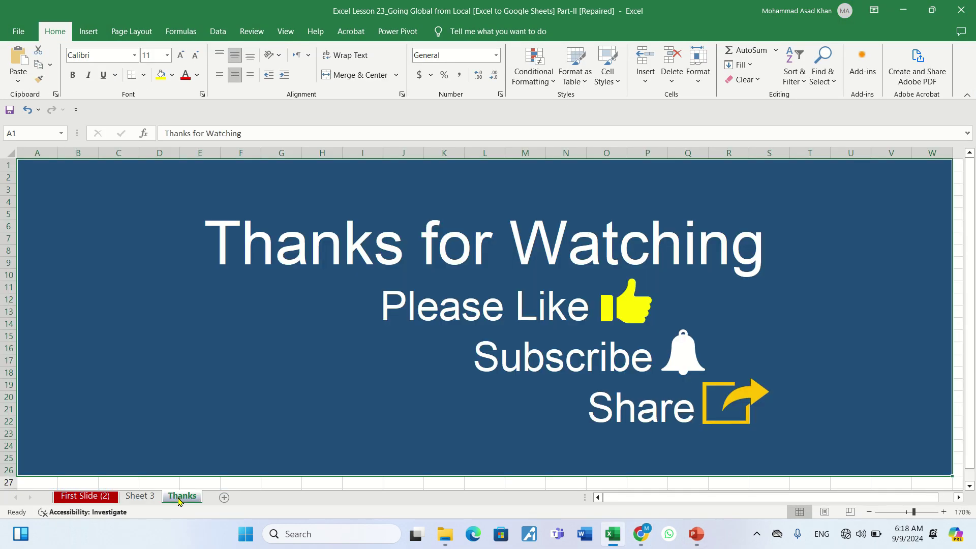